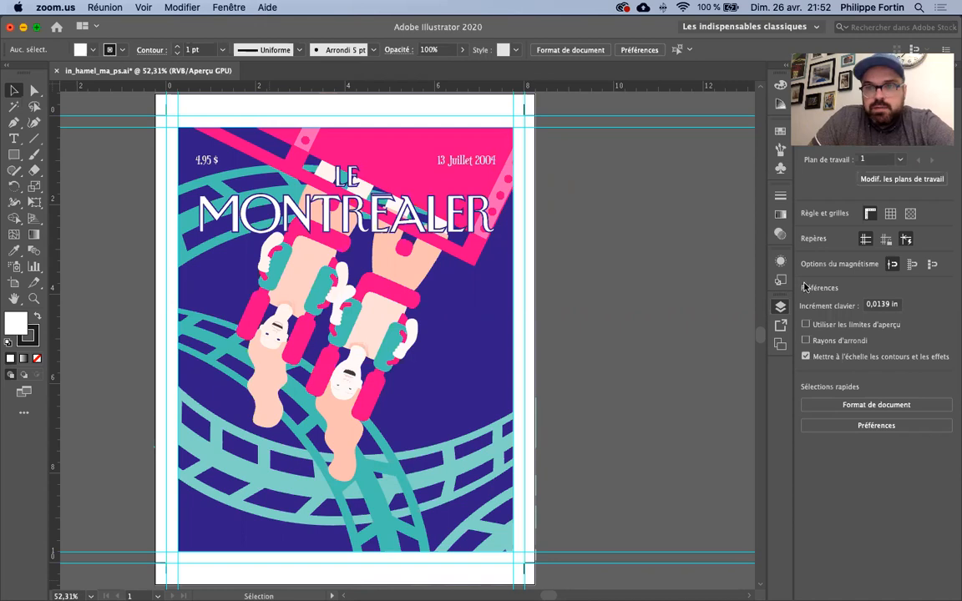
# Show the document's layers and examine the paths inside the Fille Grande layer, then collapse it again
pyautogui.click(781, 308)
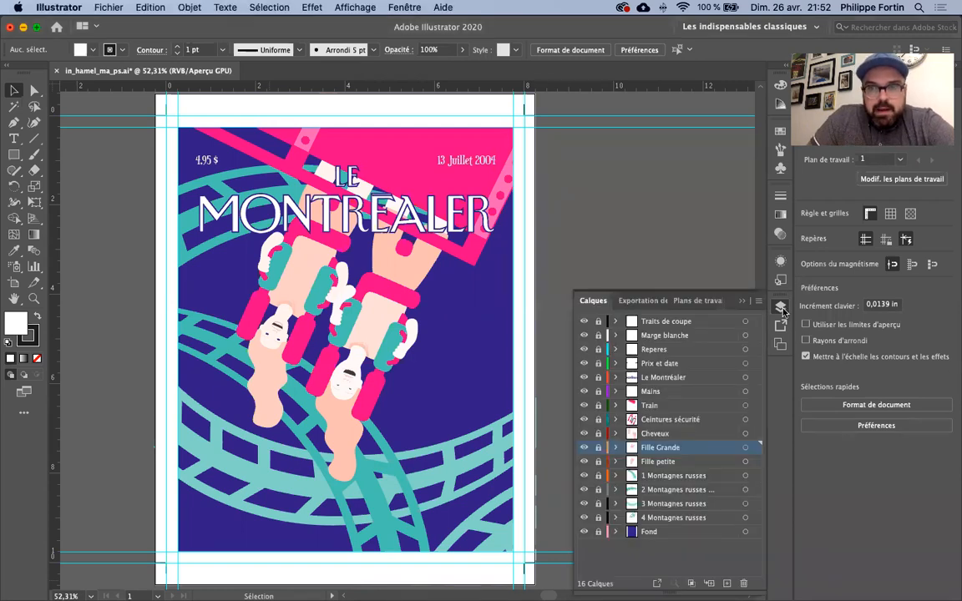
pyautogui.click(704, 551)
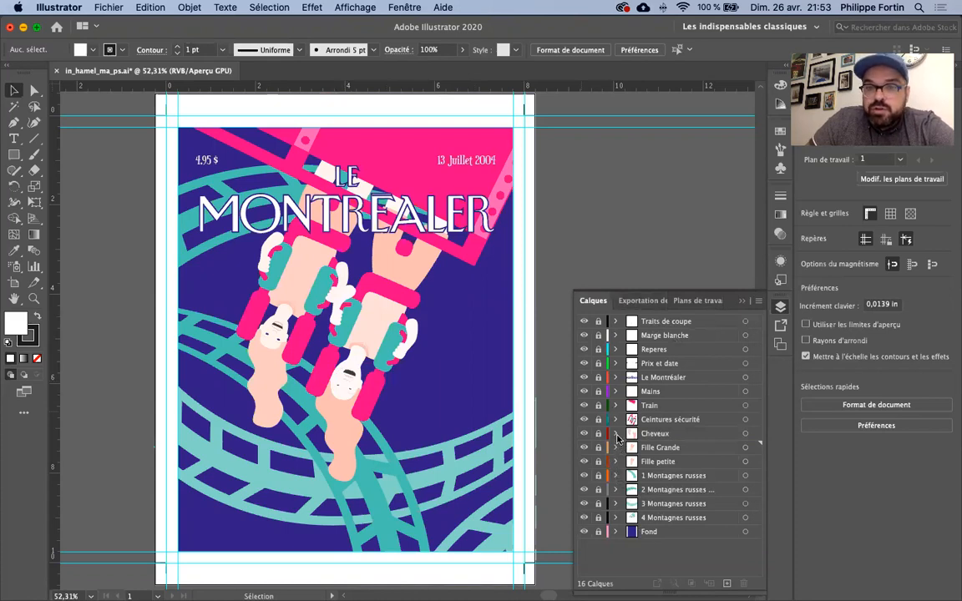
pyautogui.click(616, 447)
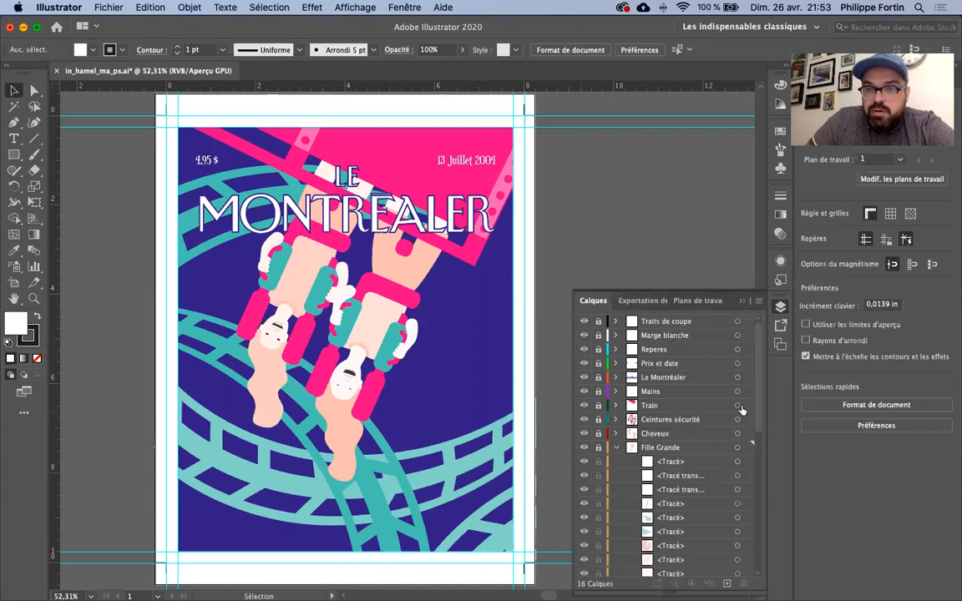
pyautogui.moveTo(757, 401); pyautogui.dragTo(767, 374)
pyautogui.click(617, 449)
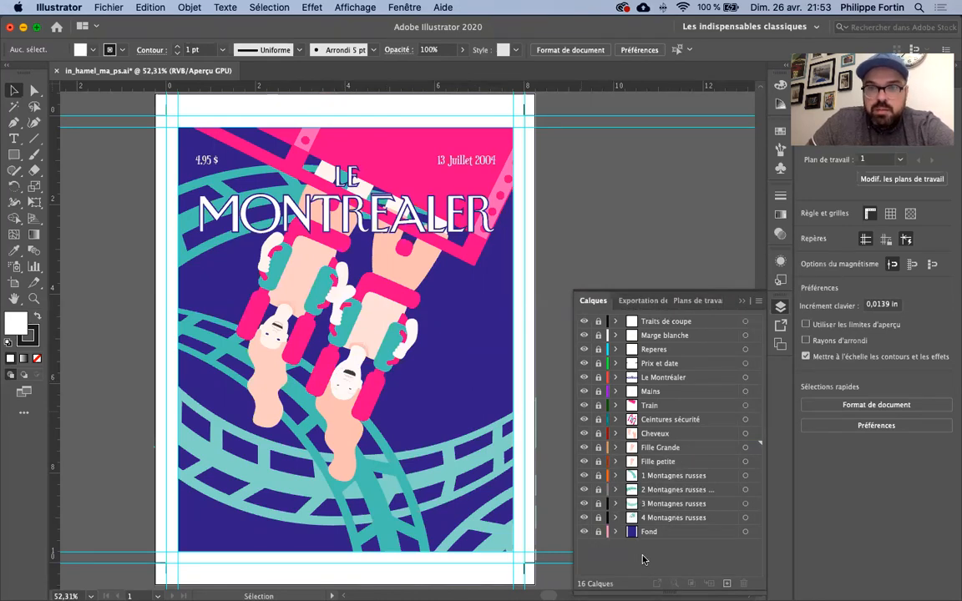
# Check what the Fille petite and Cheveux layers contain by briefly hiding each one and showing it again
pyautogui.click(635, 435)
pyautogui.click(631, 448)
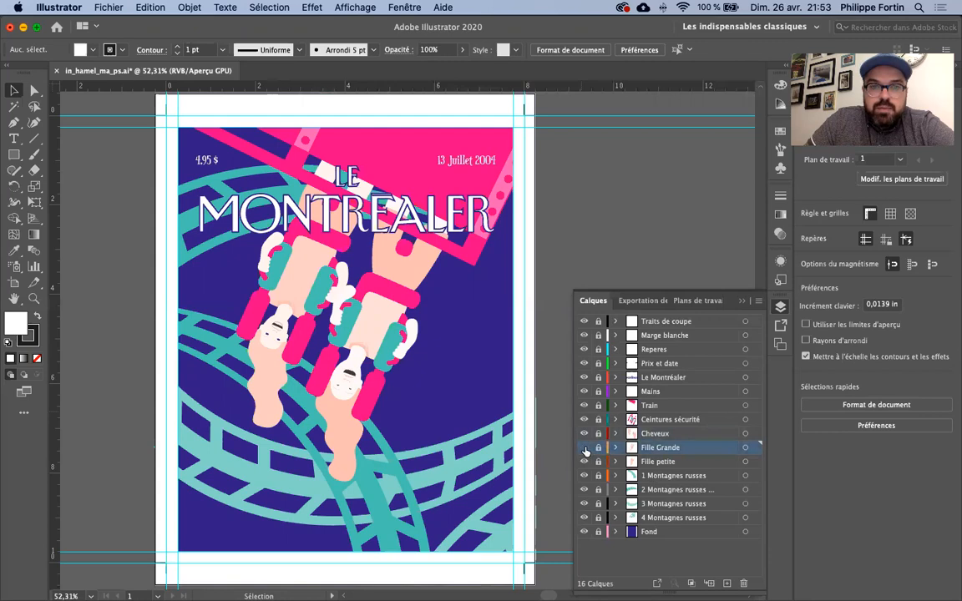
pyautogui.click(585, 463)
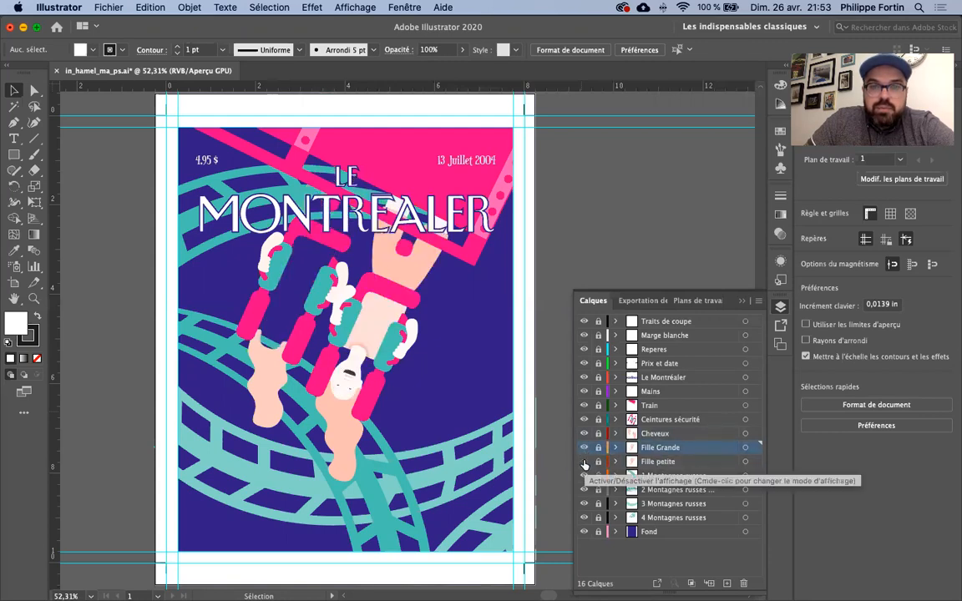
pyautogui.click(585, 463)
pyautogui.click(630, 435)
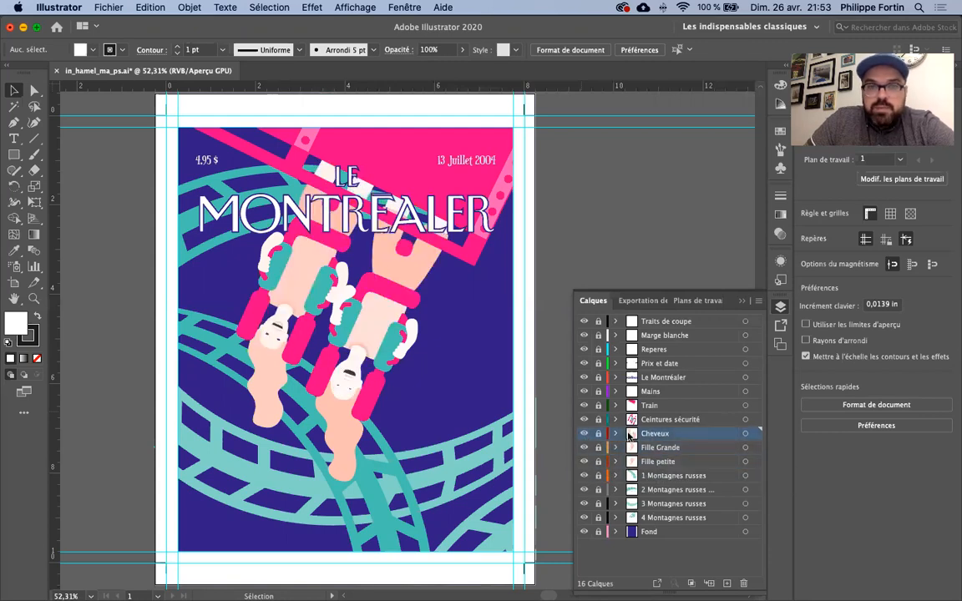
pyautogui.click(585, 434)
pyautogui.click(585, 434)
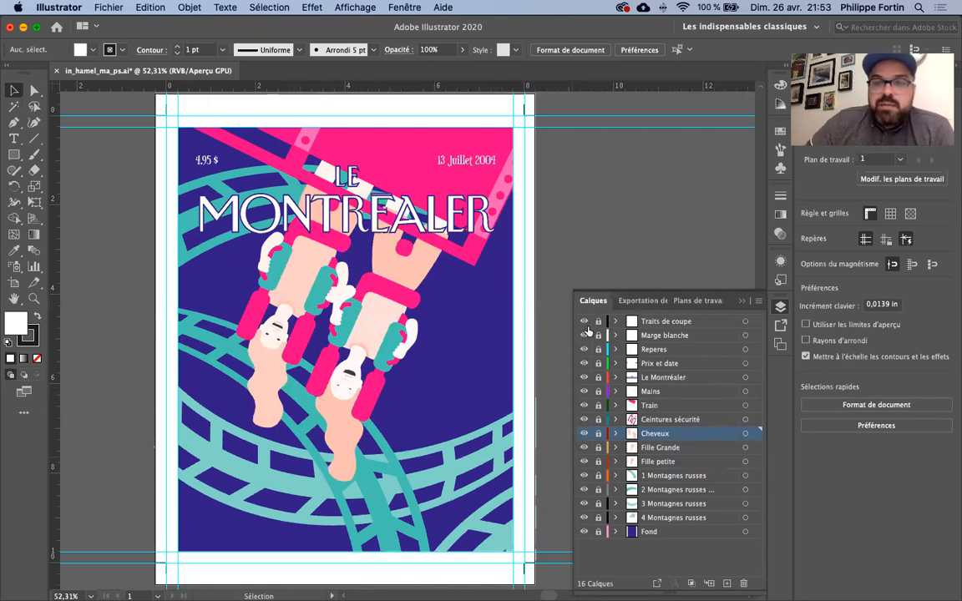
# Check the Prix et date and Reperes layers by briefly hiding each one and showing it again
pyautogui.click(595, 363)
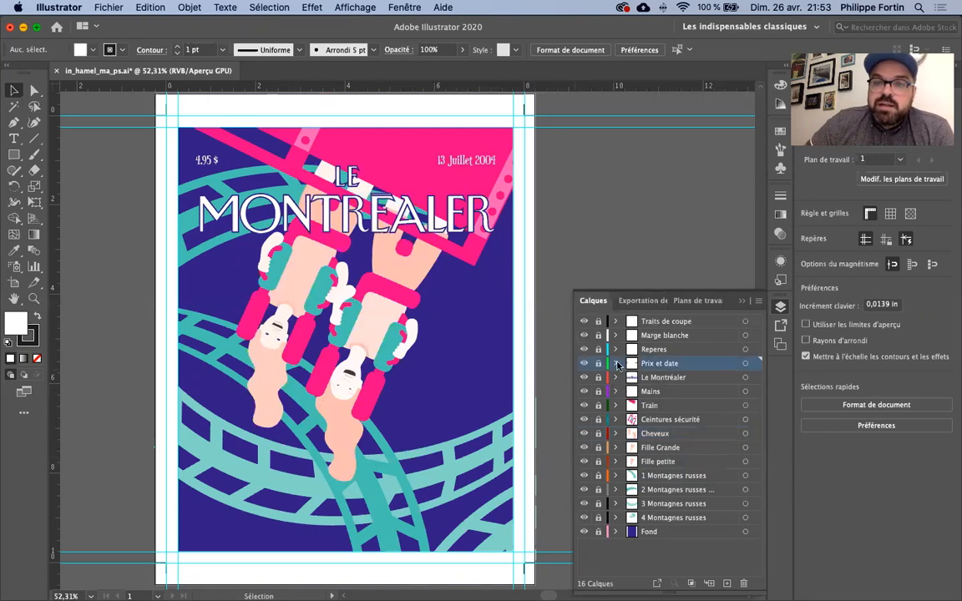
pyautogui.click(584, 364)
pyautogui.click(584, 365)
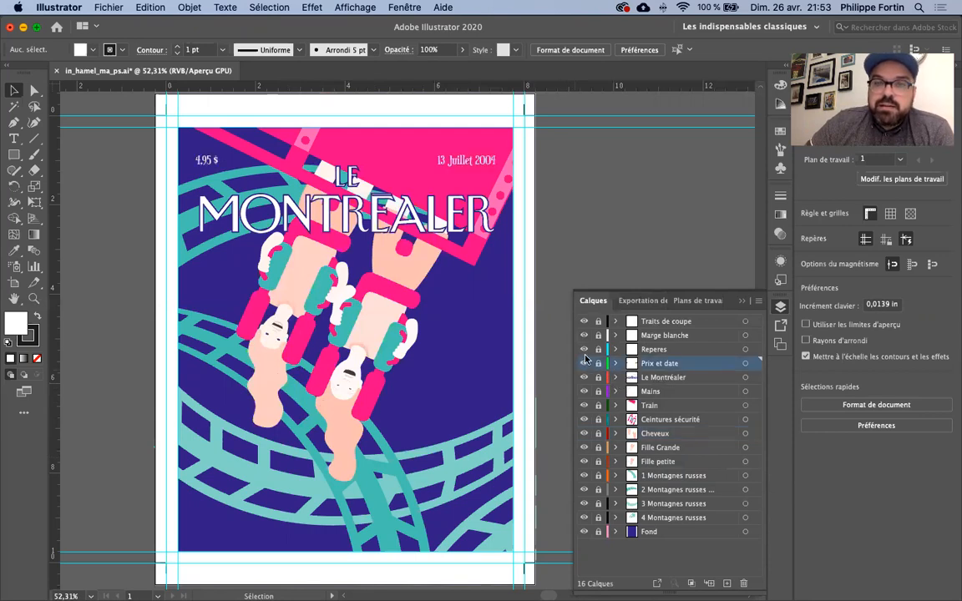
pyautogui.click(585, 350)
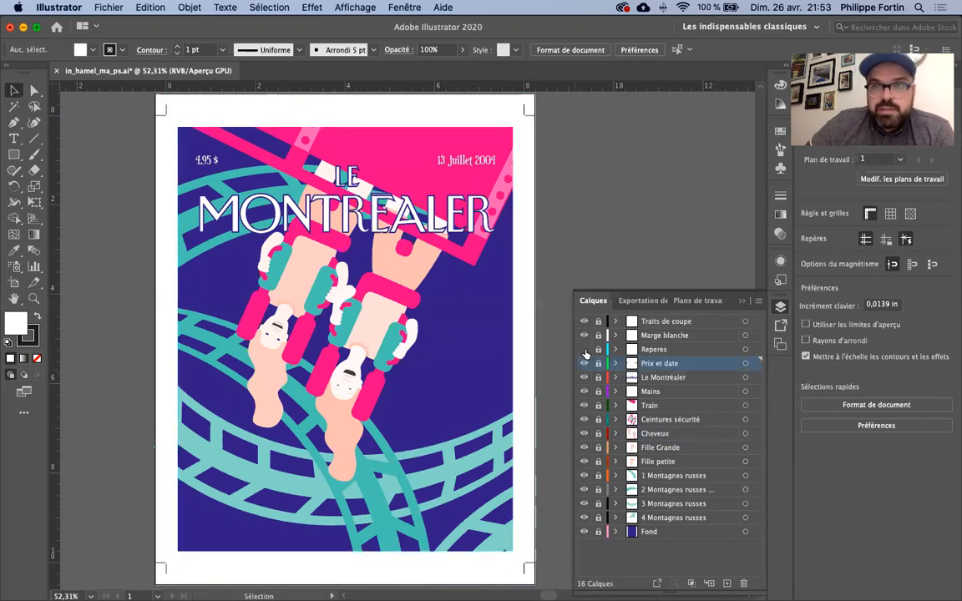
pyautogui.click(585, 350)
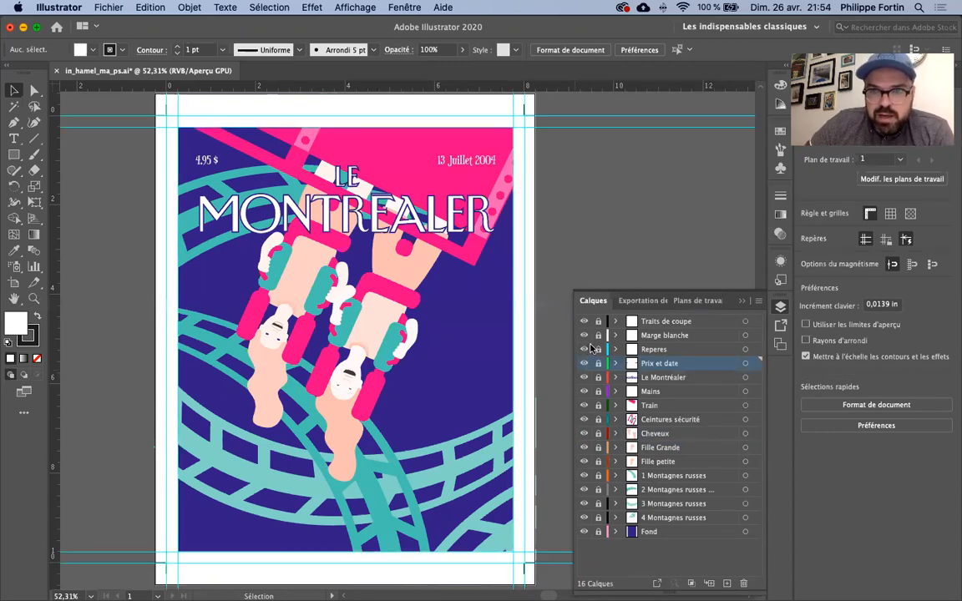
# Hide and show the Marge blanche layer to examine the artwork that extends beneath the white margin
pyautogui.click(584, 336)
pyautogui.click(584, 336)
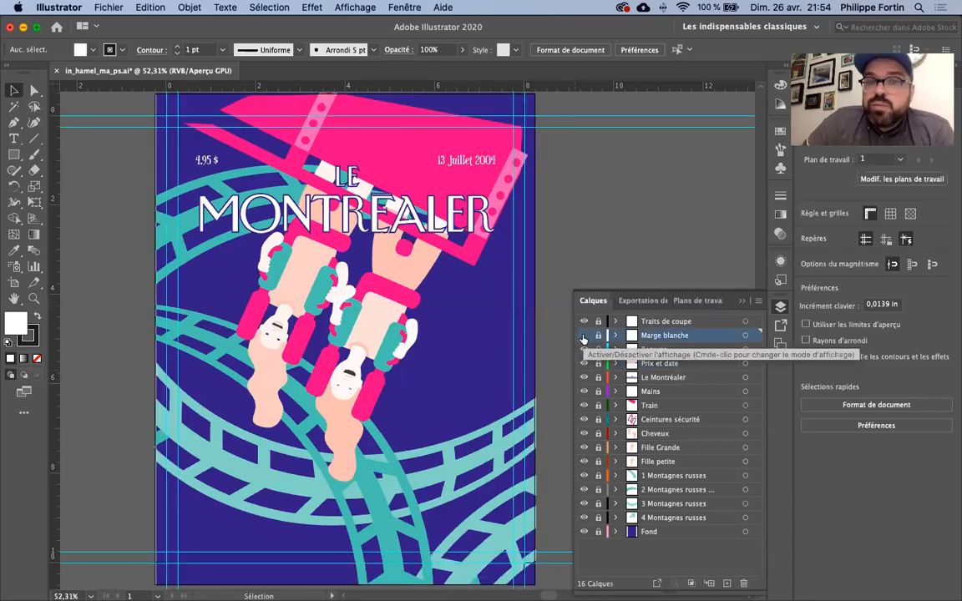
pyautogui.click(584, 336)
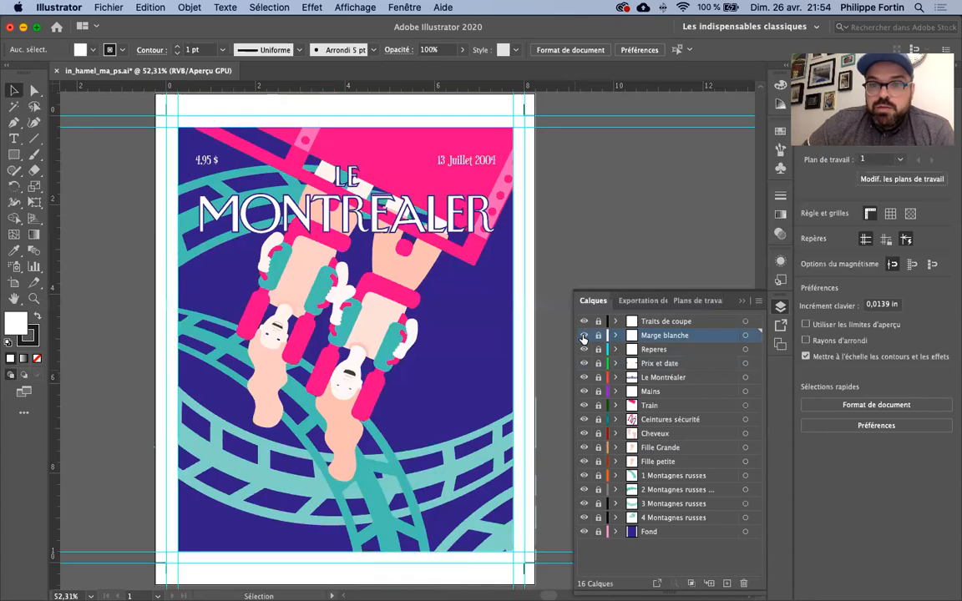
pyautogui.click(583, 336)
pyautogui.click(583, 336)
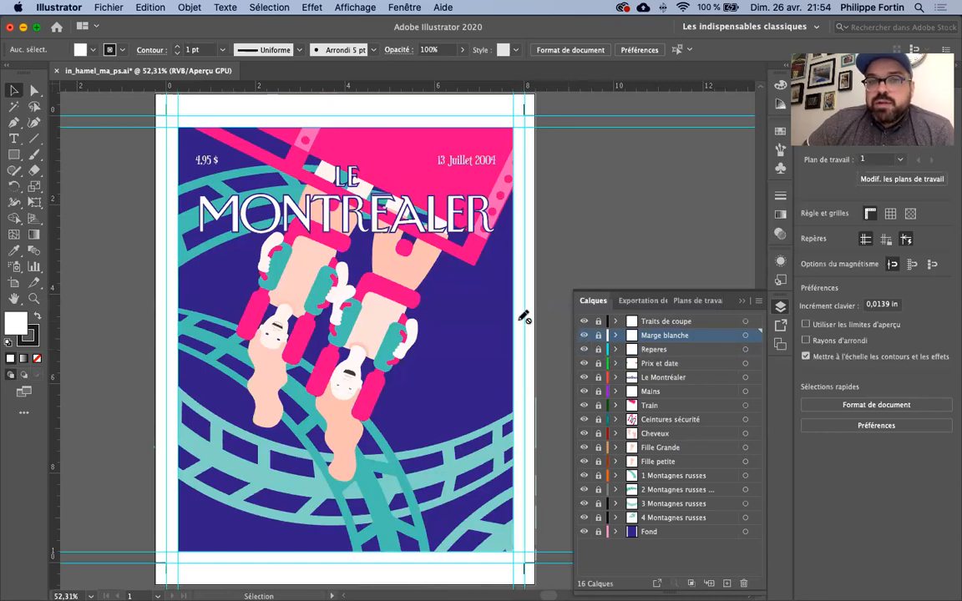
# Hide the guides and close the layer list to leave the cover with its crop marks unobstructed
pyautogui.scroll(-1, 236, 121)
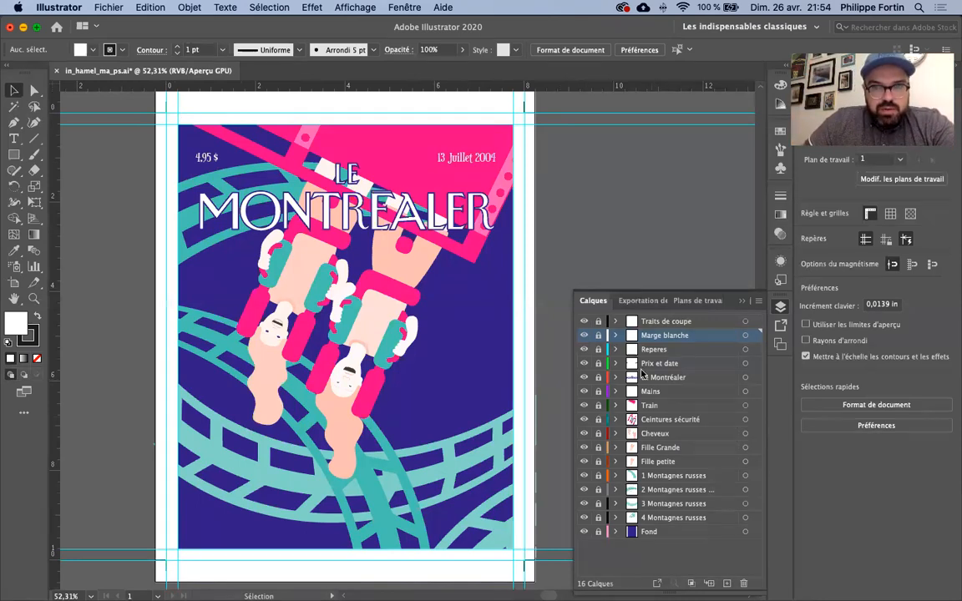
pyautogui.scroll(1, 443, 159)
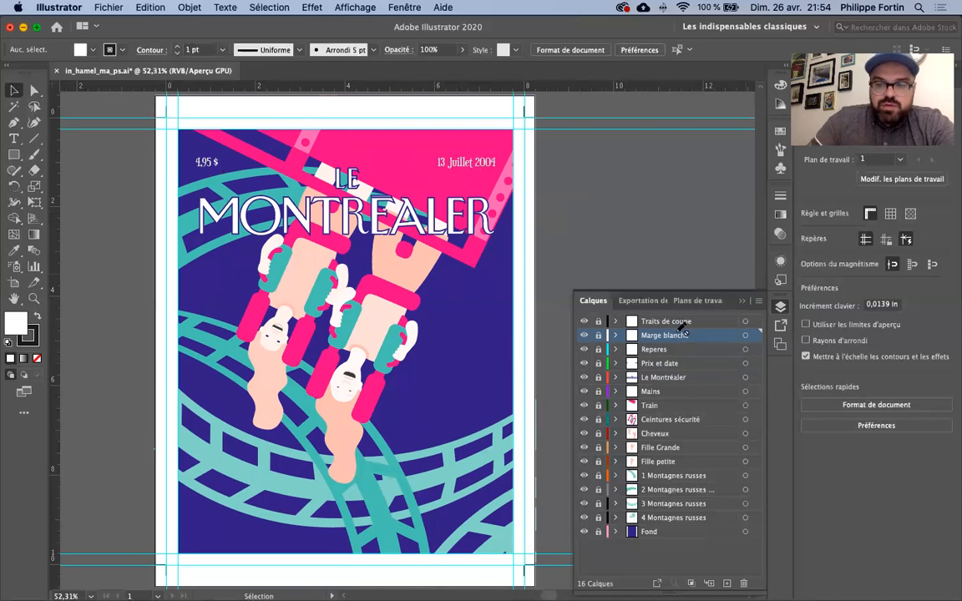
pyautogui.press('super+semicolon')
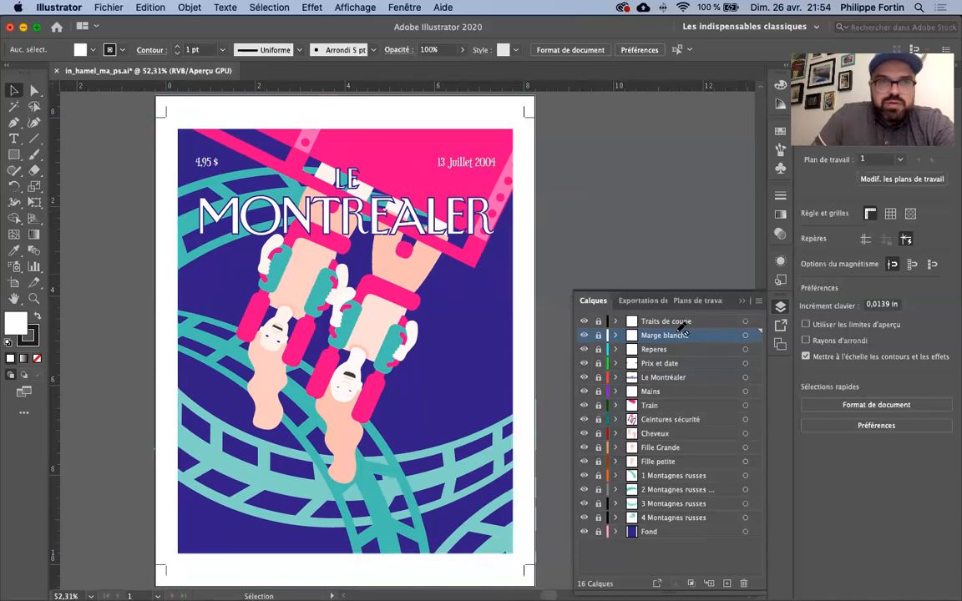
pyautogui.click(781, 306)
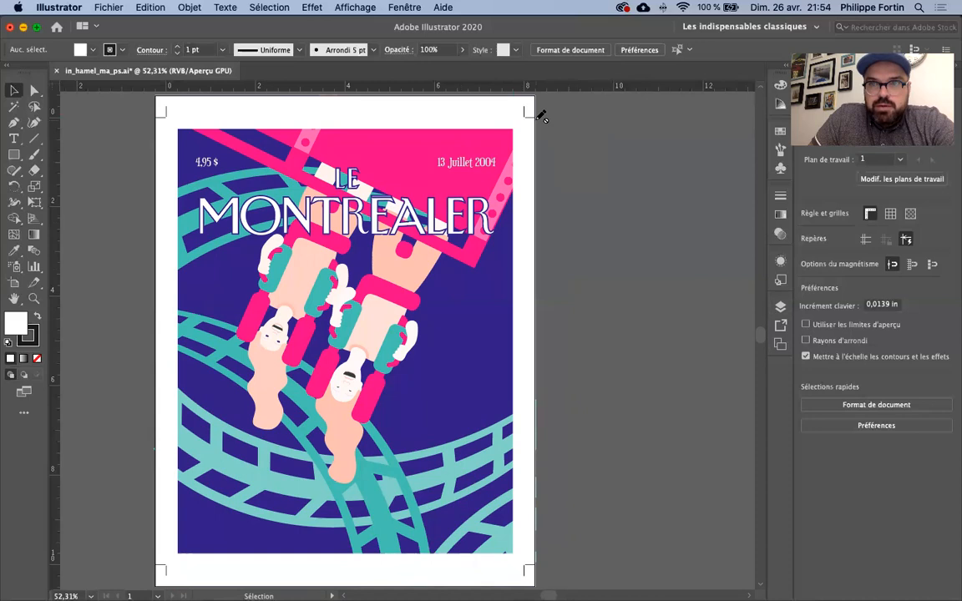
pyautogui.scroll(-1, 546, 120)
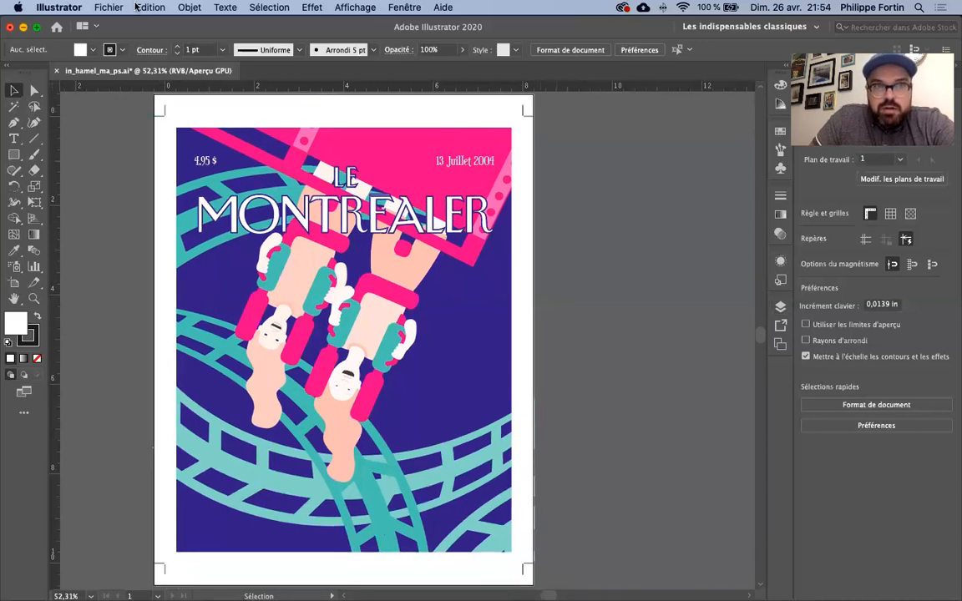
# Convert the document's colour mode from RGB to CMYK (Couleurs CMJN)
pyautogui.click(117, 7)
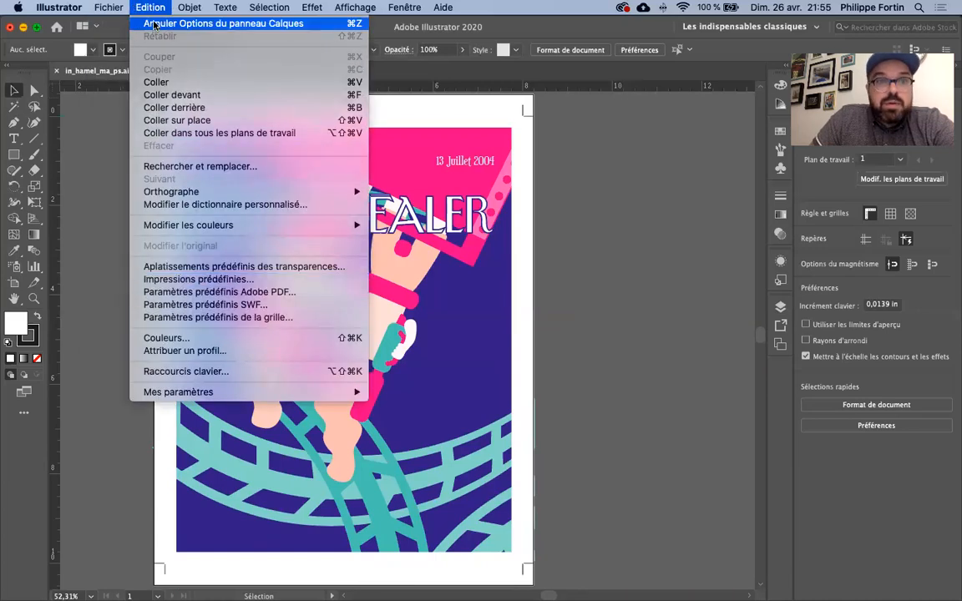
pyautogui.moveTo(122, 7)
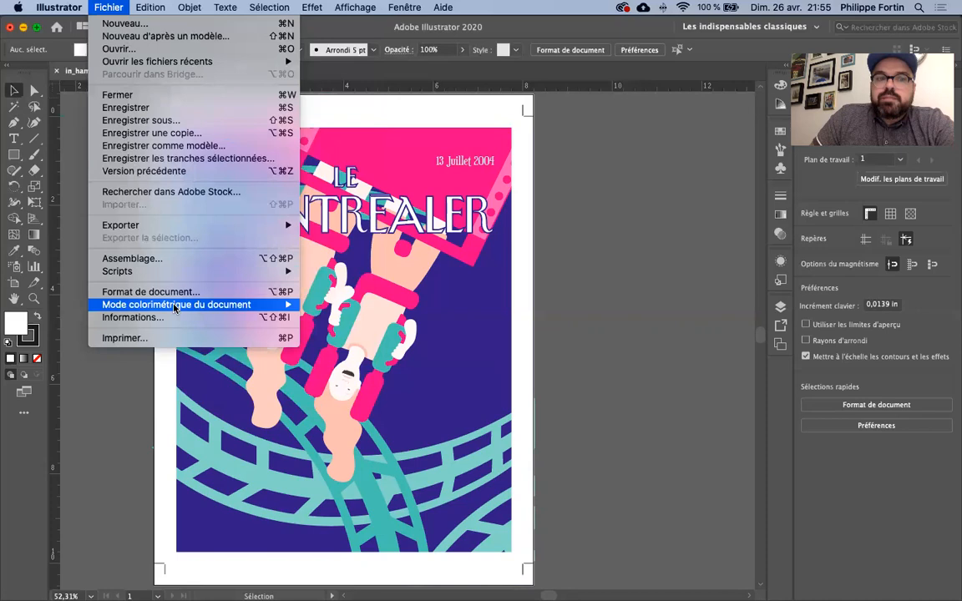
pyautogui.moveTo(287, 306)
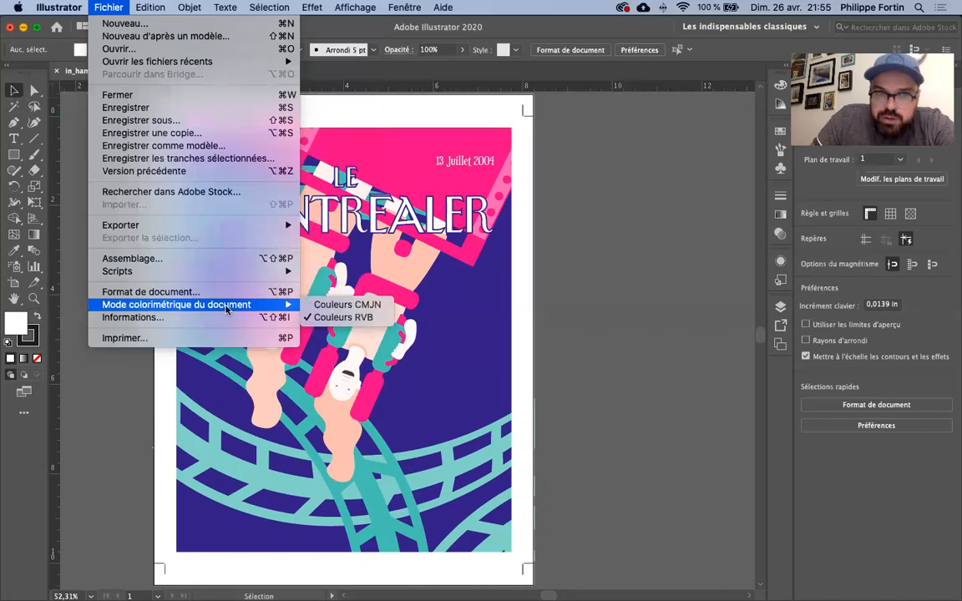
pyautogui.click(379, 307)
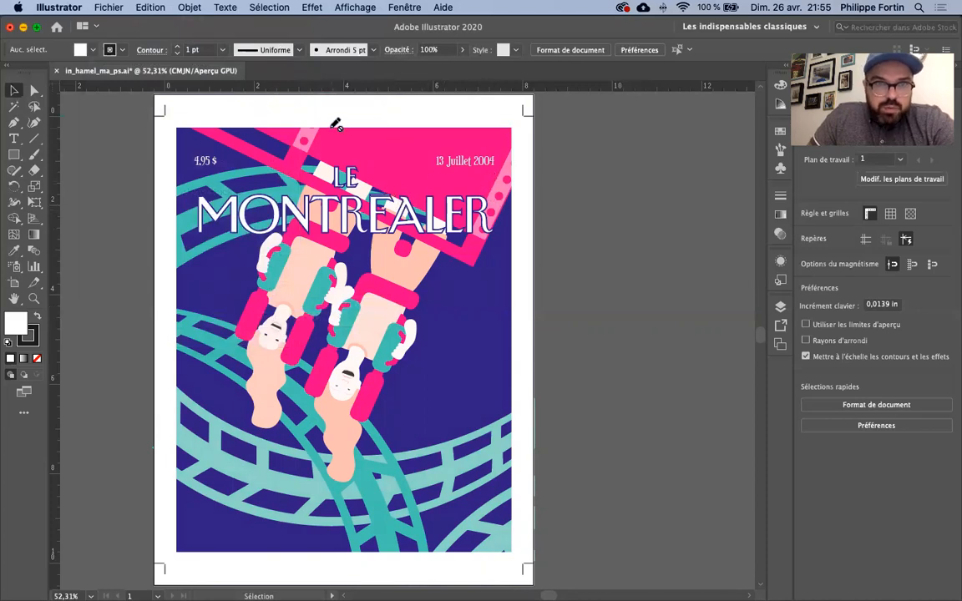
# Assign the Coated GRACoL 2006 (ISO 12647-2:2004) colour profile to the document
pyautogui.click(152, 7)
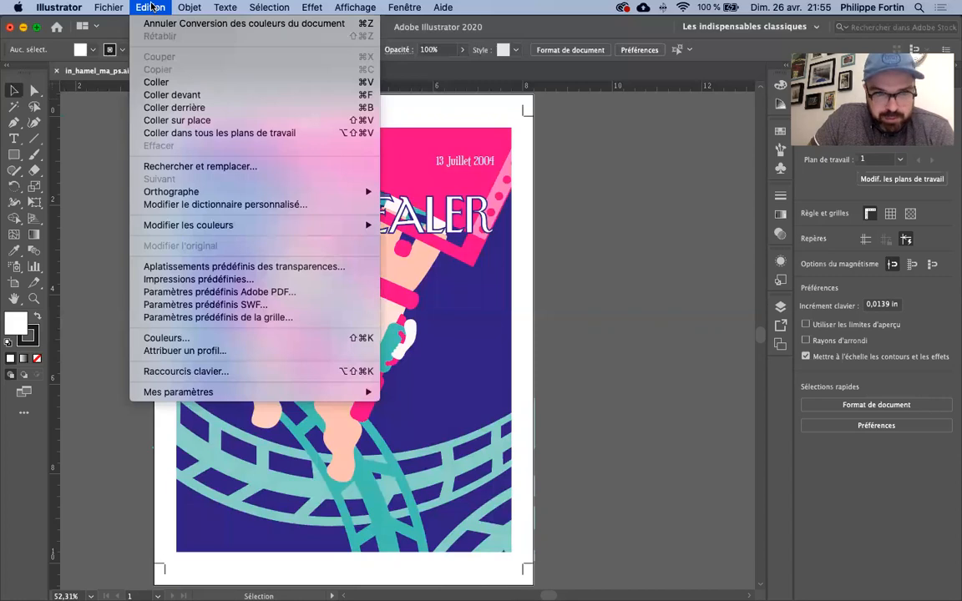
pyautogui.click(194, 354)
pyautogui.click(367, 320)
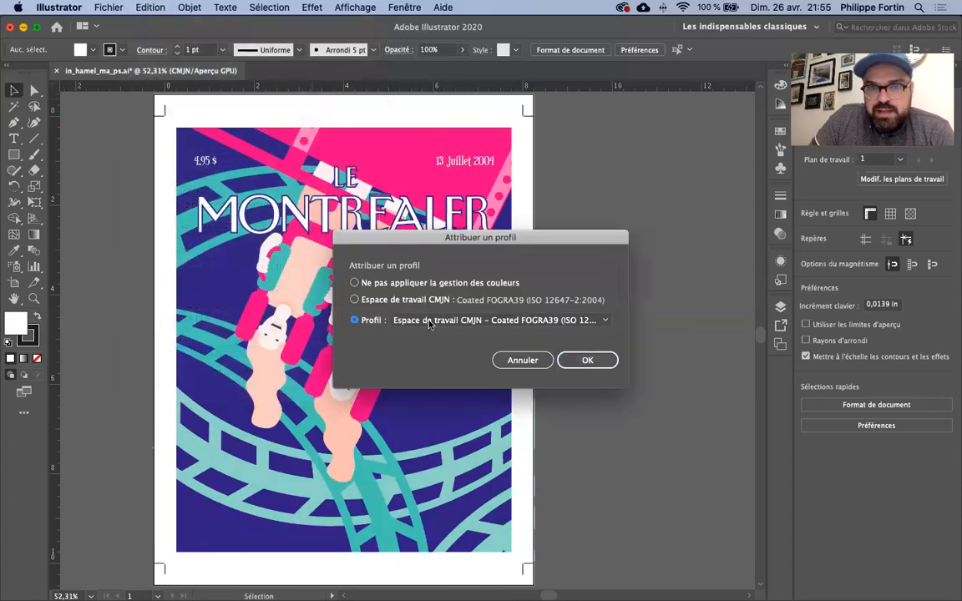
pyautogui.click(440, 322)
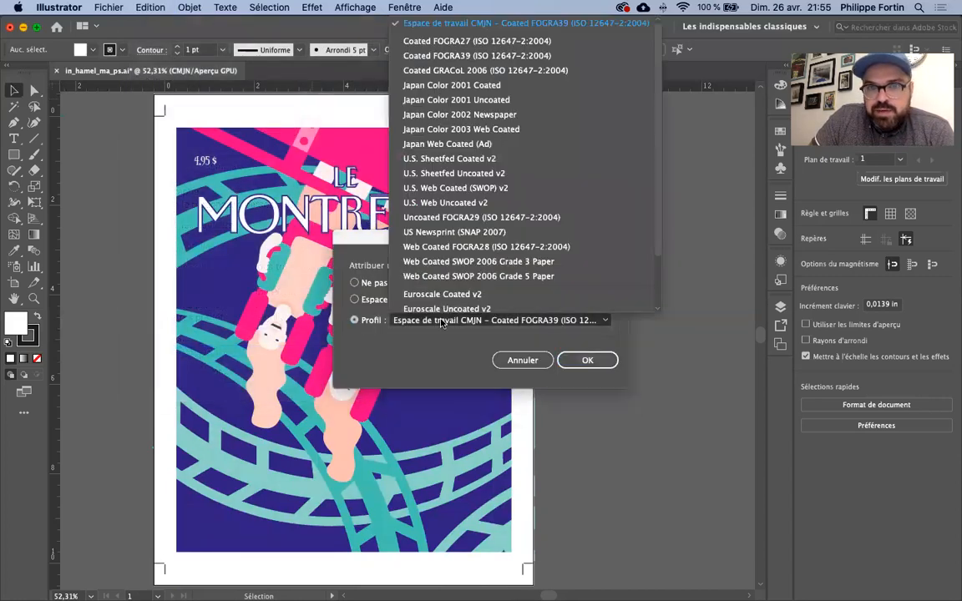
pyautogui.click(468, 72)
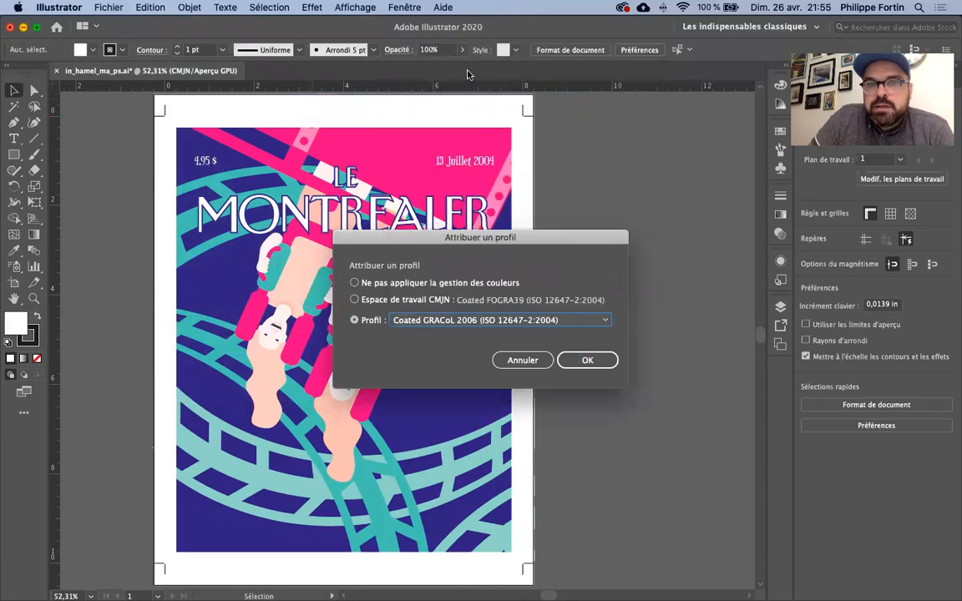
pyautogui.click(580, 360)
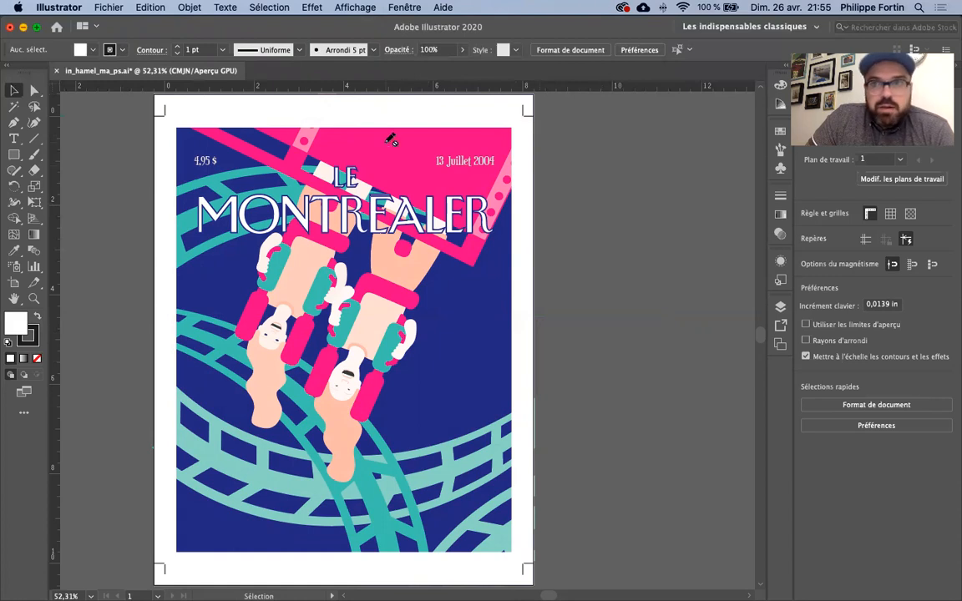
# Save the cover under the name in_hamel_ma_ps_hr.pdf in Adobe PDF (pdf) format, continuing to the PDF options
pyautogui.click(110, 8)
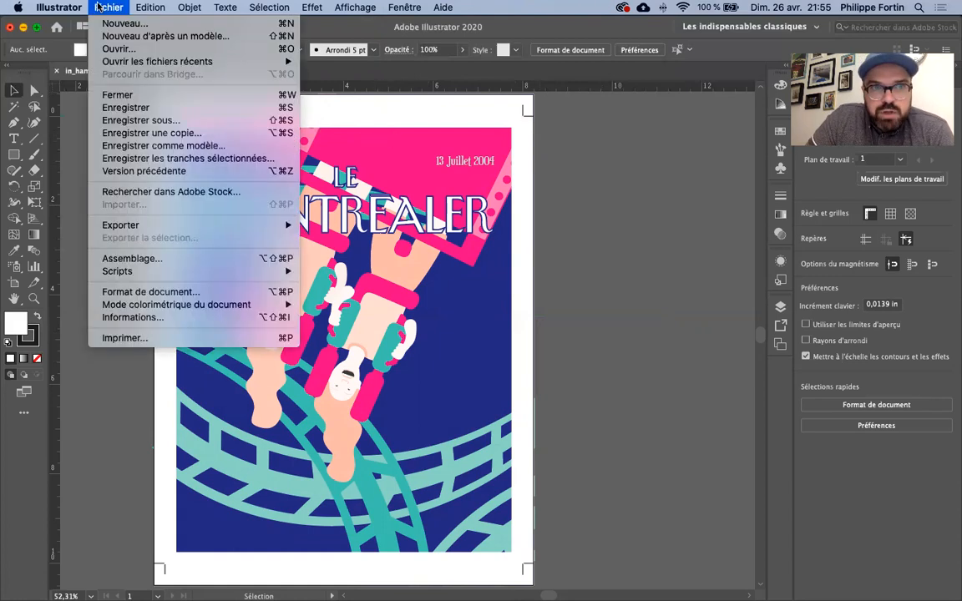
pyautogui.click(128, 124)
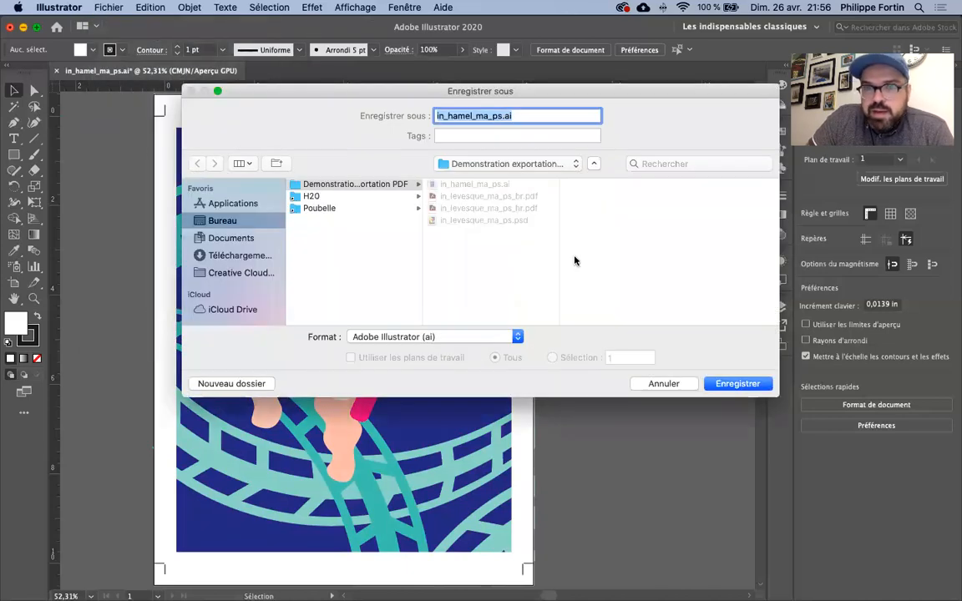
pyautogui.click(503, 261)
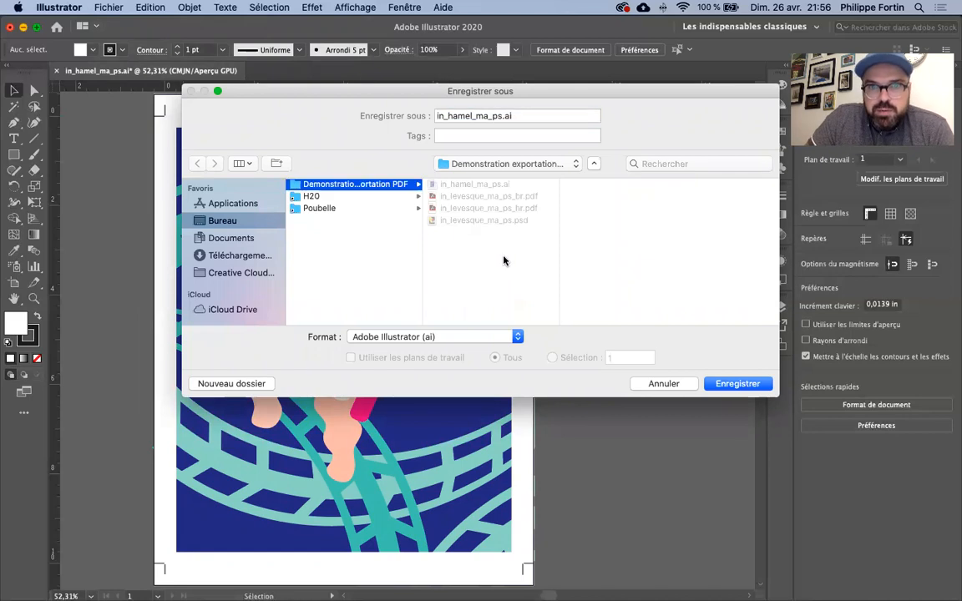
pyautogui.click(492, 116)
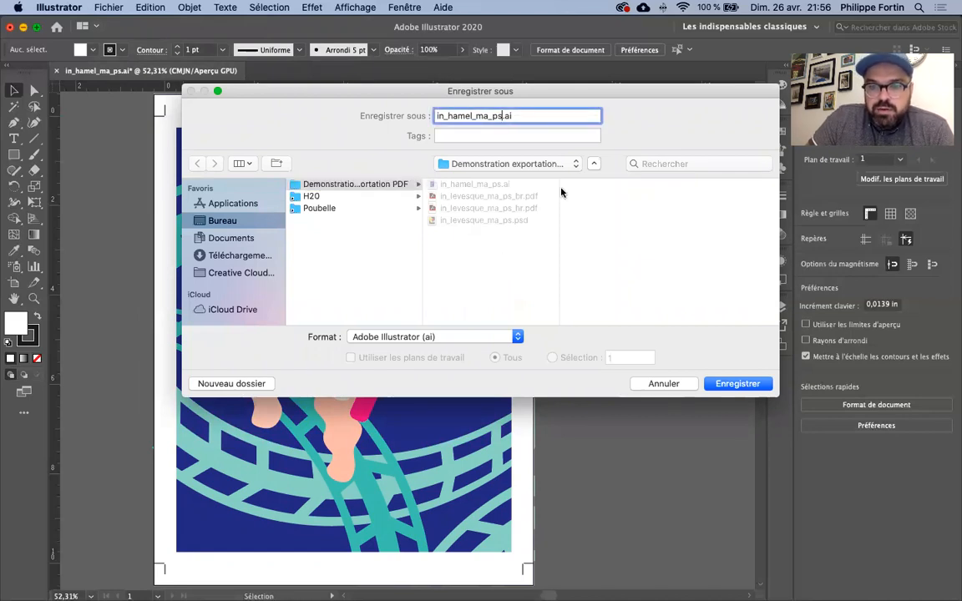
pyautogui.write('_hr')
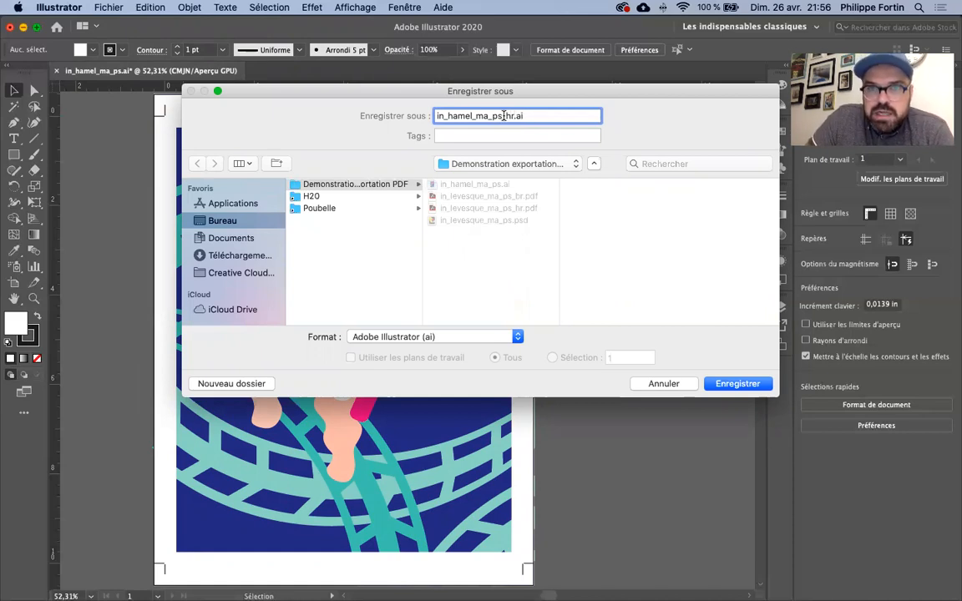
pyautogui.click(397, 336)
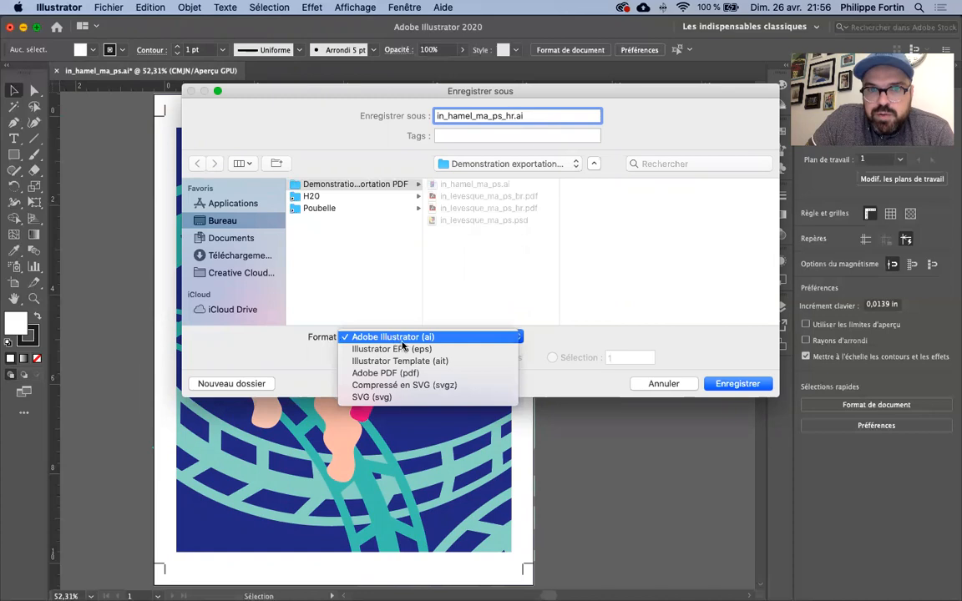
pyautogui.click(402, 372)
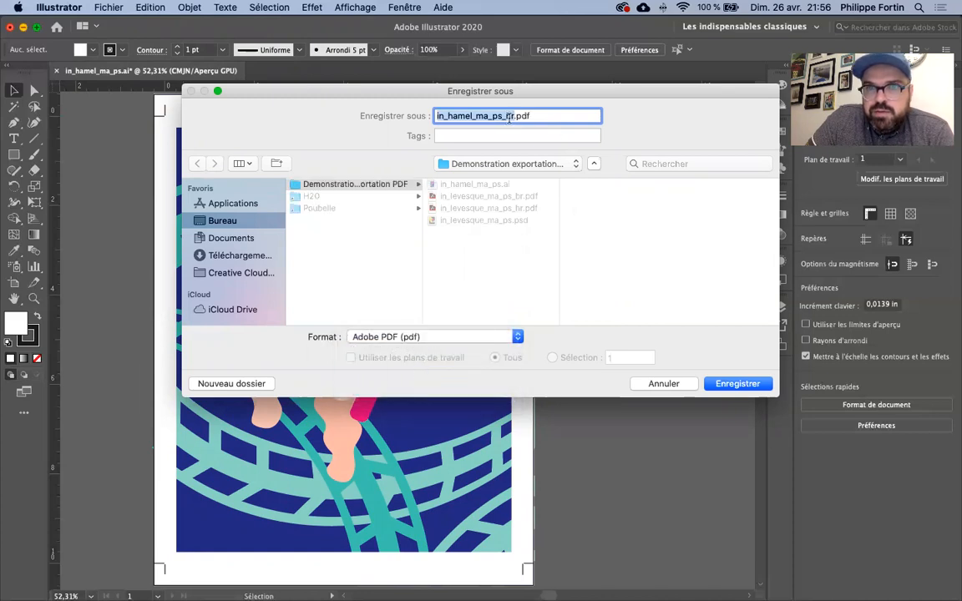
pyautogui.click(519, 278)
pyautogui.click(737, 386)
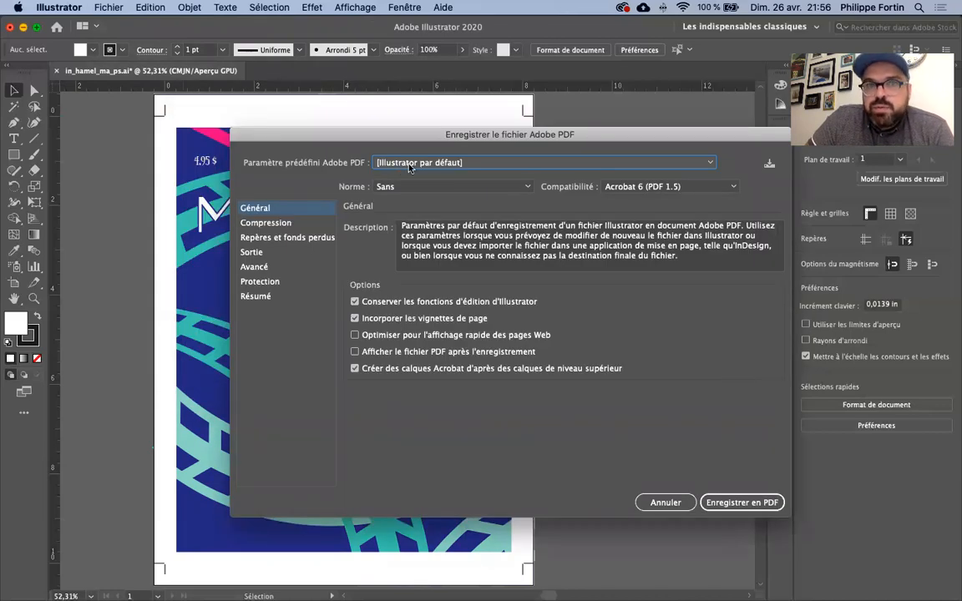
# Export the PDF with the [PDF/X-1a:2001] preset, accepting the loss of editing functions, and close the document
pyautogui.click(410, 164)
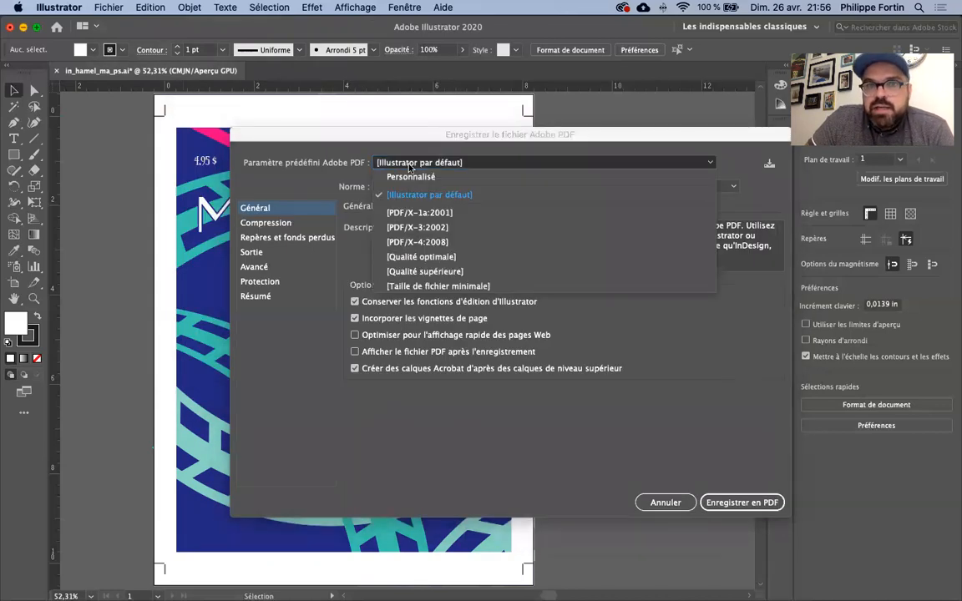
pyautogui.click(447, 215)
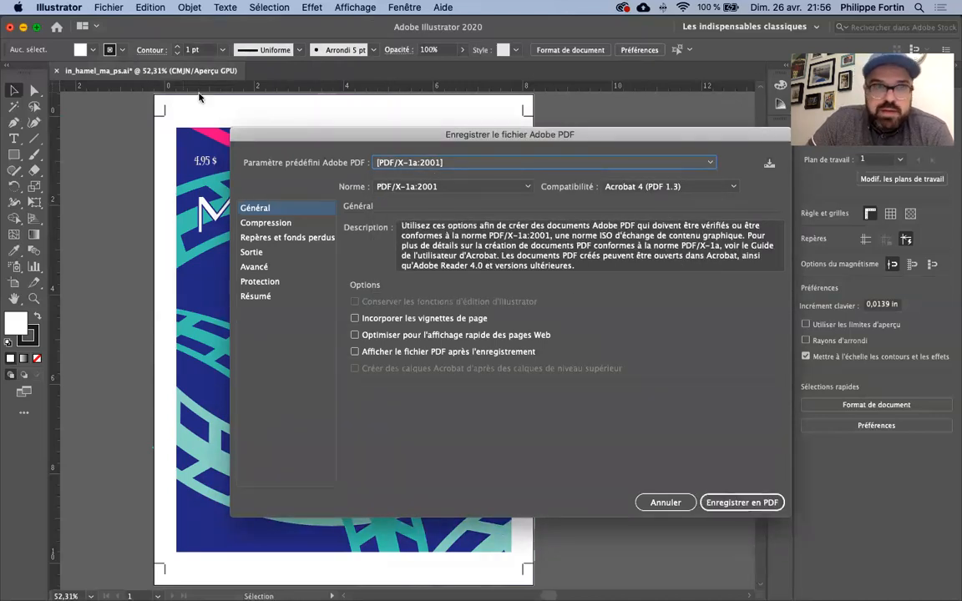
pyautogui.click(738, 504)
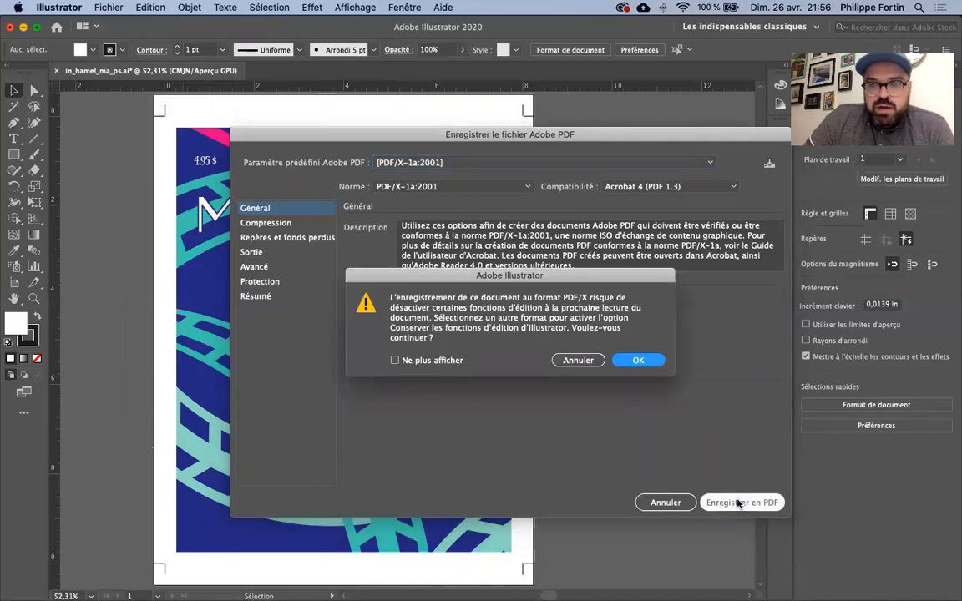
pyautogui.click(640, 360)
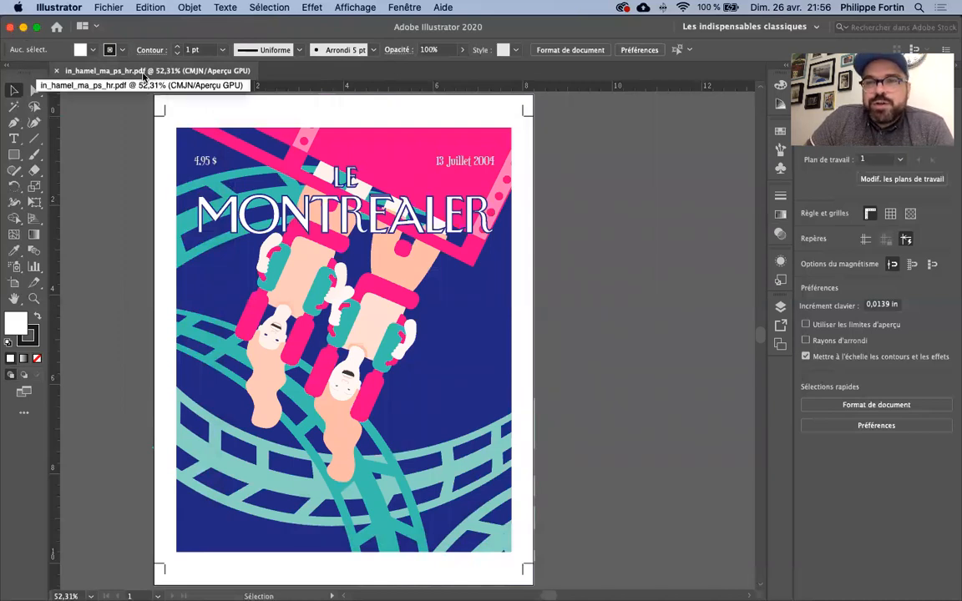
pyautogui.click(10, 28)
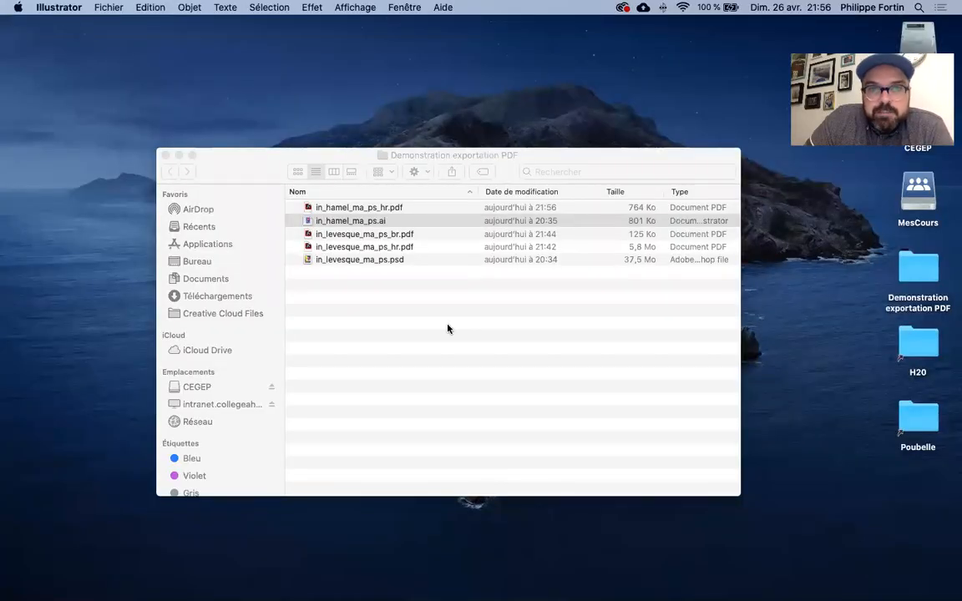
# In Finder, preview in_hamel_ma_ps.ai and in_hamel_ma_ps_hr.pdf from the Demonstration exportation PDF folder
pyautogui.click(399, 290)
pyautogui.click(385, 292)
pyautogui.click(375, 210)
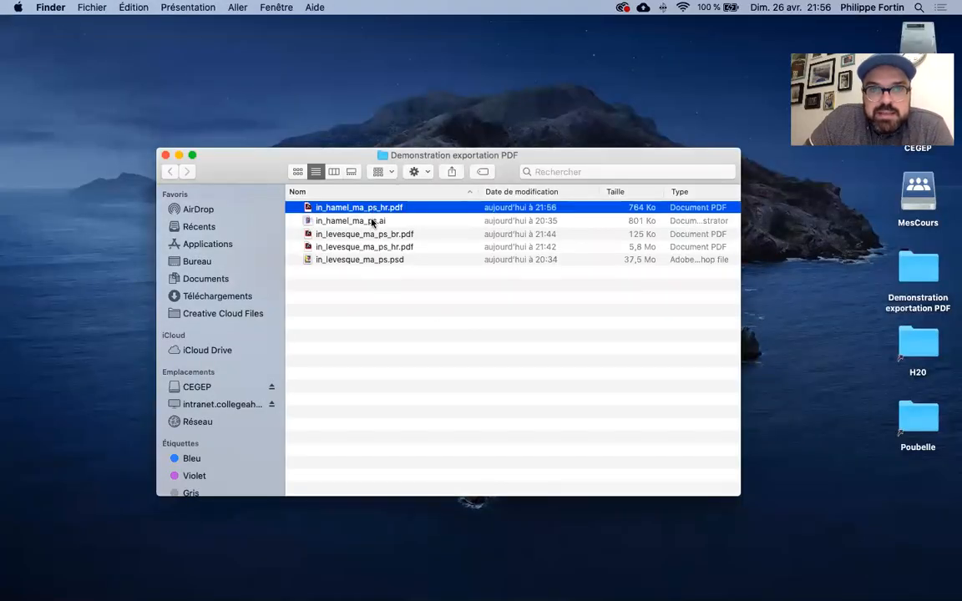
pyautogui.click(371, 221)
pyautogui.press('space')
pyautogui.press('space')
pyautogui.click(377, 209)
pyautogui.press('space')
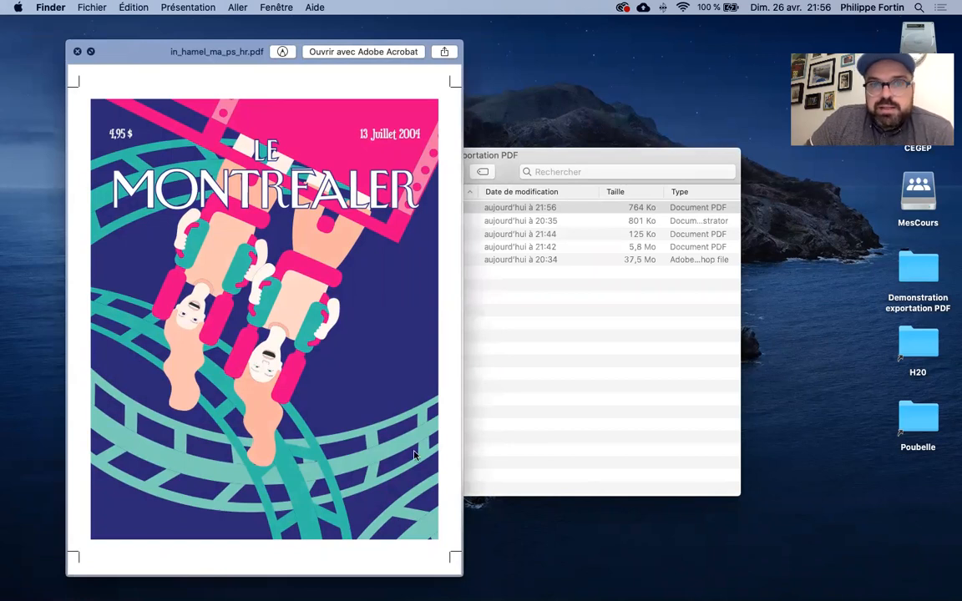
pyautogui.press('space')
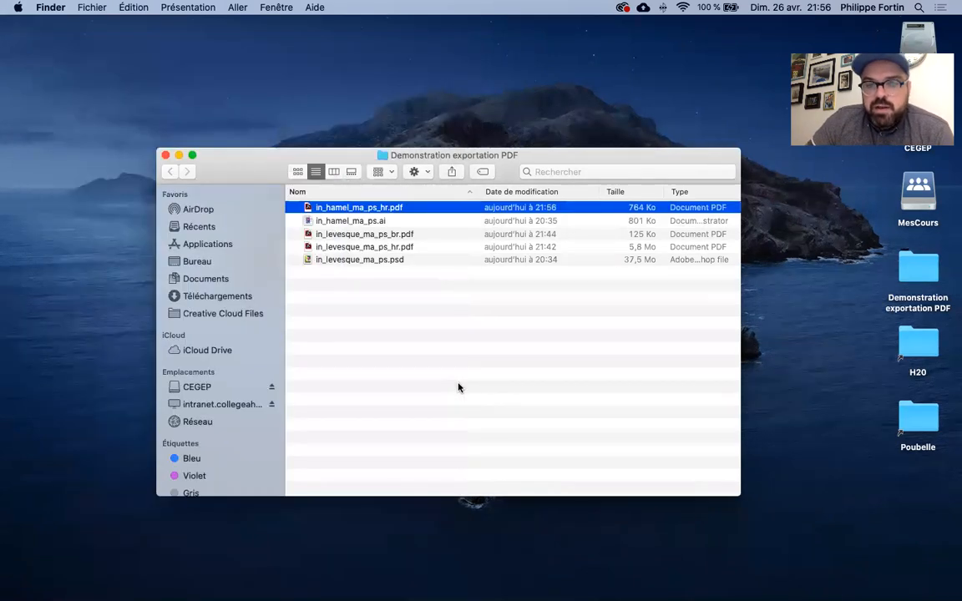
# Reopen the original in_hamel_ma_ps.ai in Illustrator and hide its guides
pyautogui.click(417, 309)
pyautogui.click(314, 222)
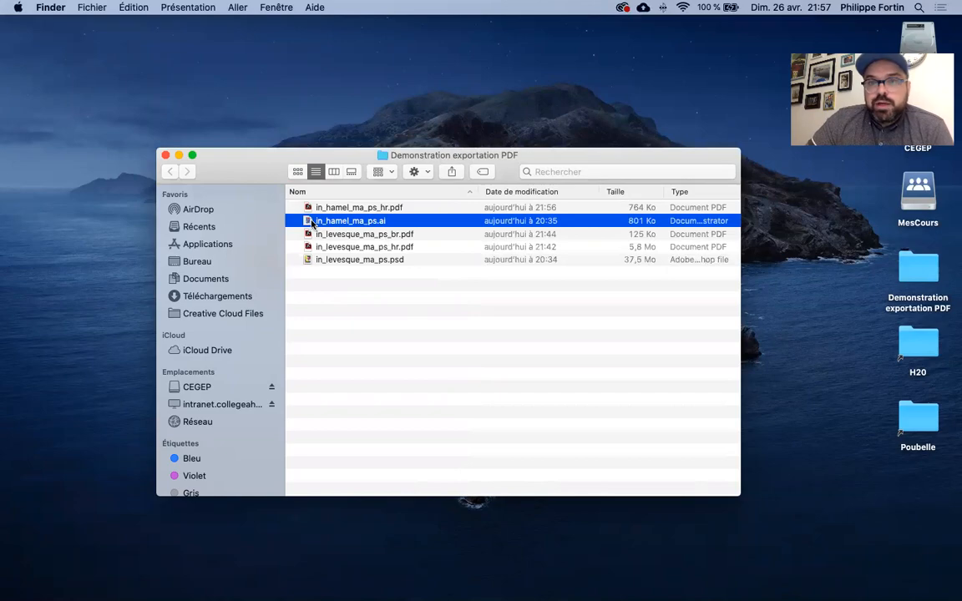
pyautogui.doubleClick(312, 222)
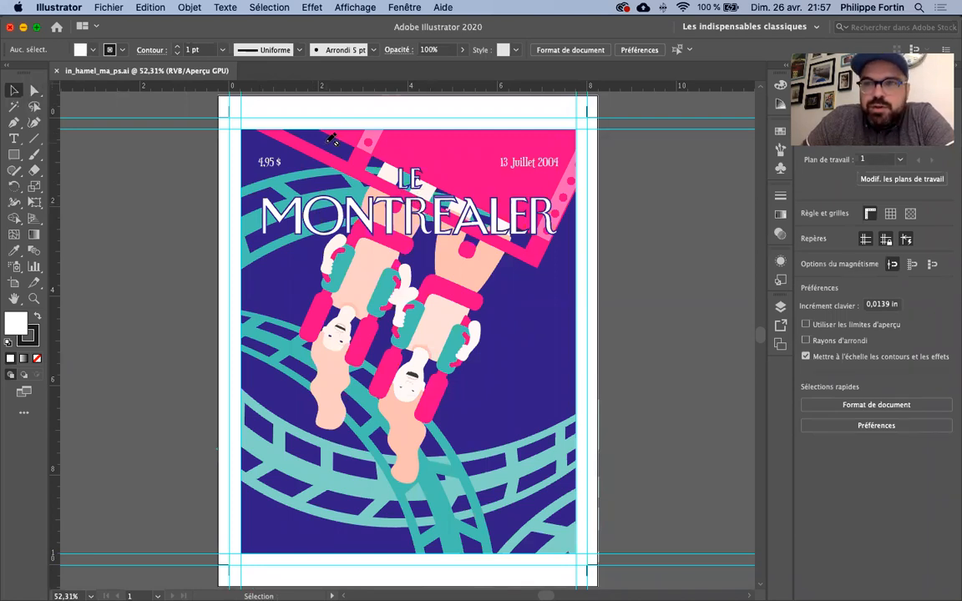
pyautogui.click(30, 91)
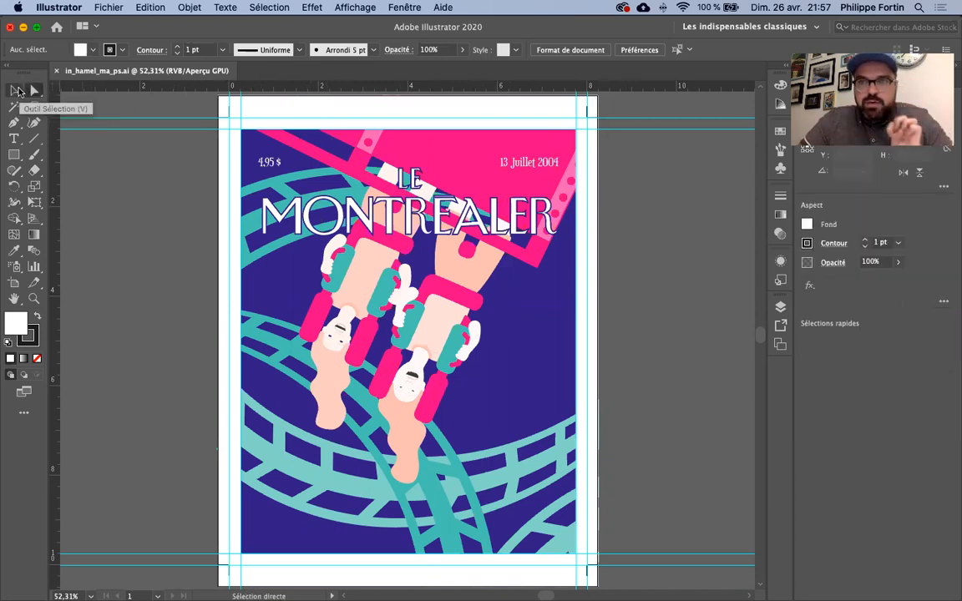
pyautogui.press('super+semicolon')
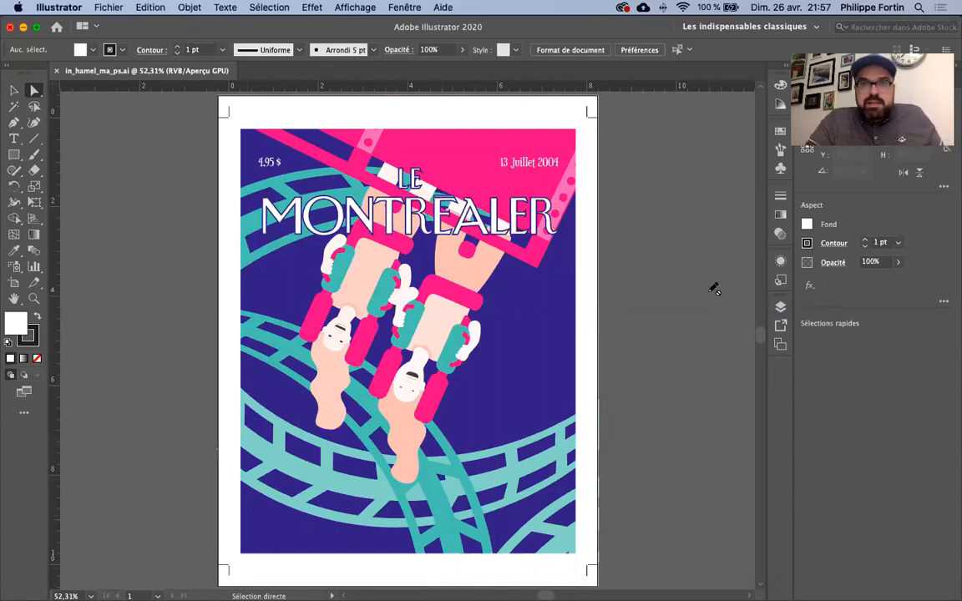
pyautogui.click(19, 92)
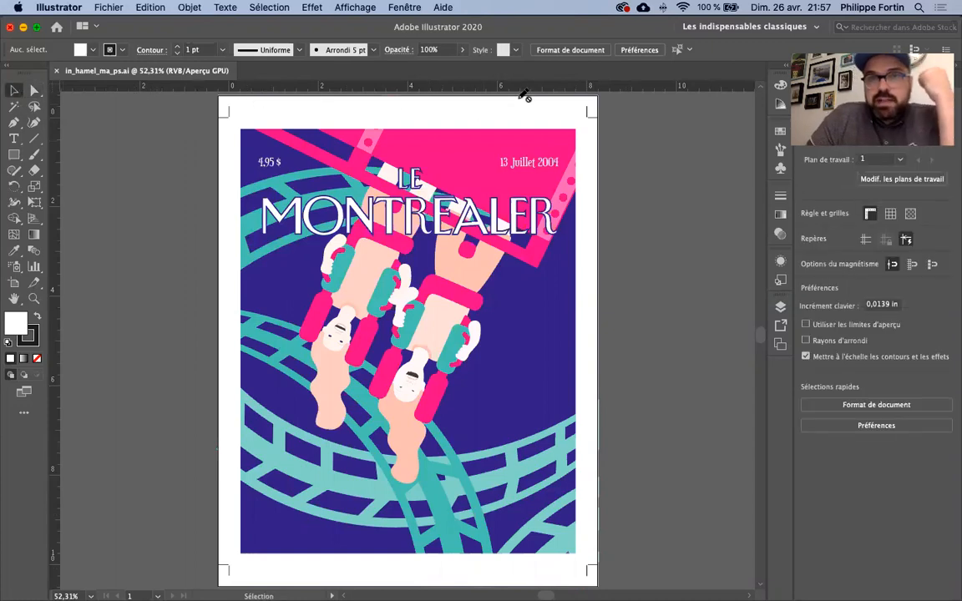
# Resize the artboard to 8 in wide by 10 in high, matching the crop marks, and leave artboard editing
pyautogui.click(571, 50)
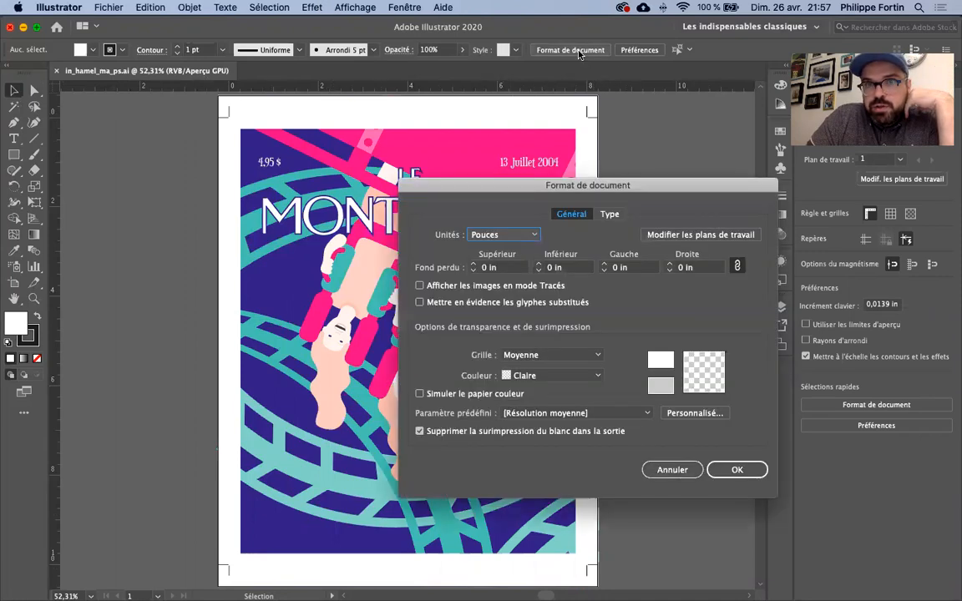
pyautogui.click(688, 235)
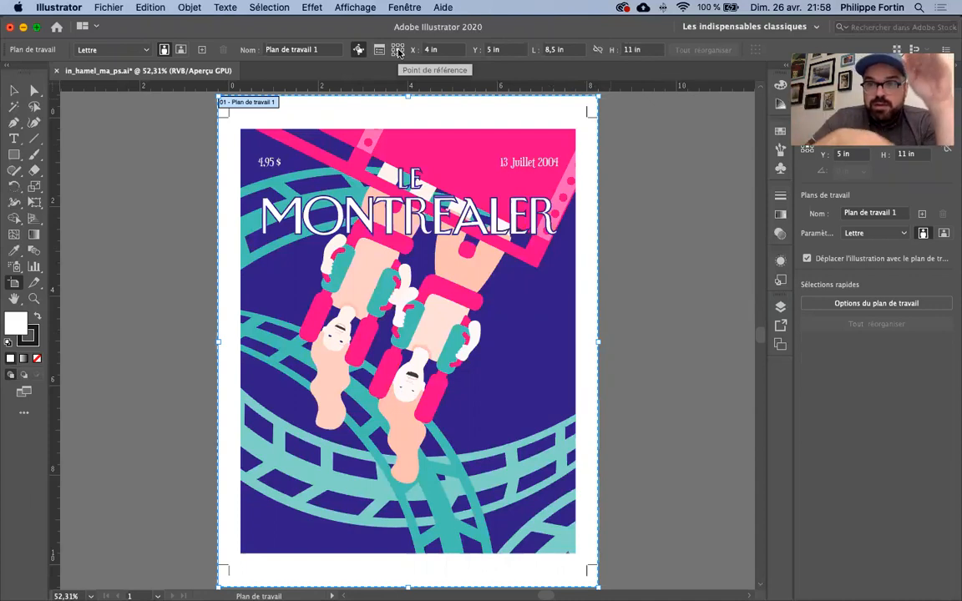
pyautogui.moveTo(581, 50); pyautogui.dragTo(514, 45)
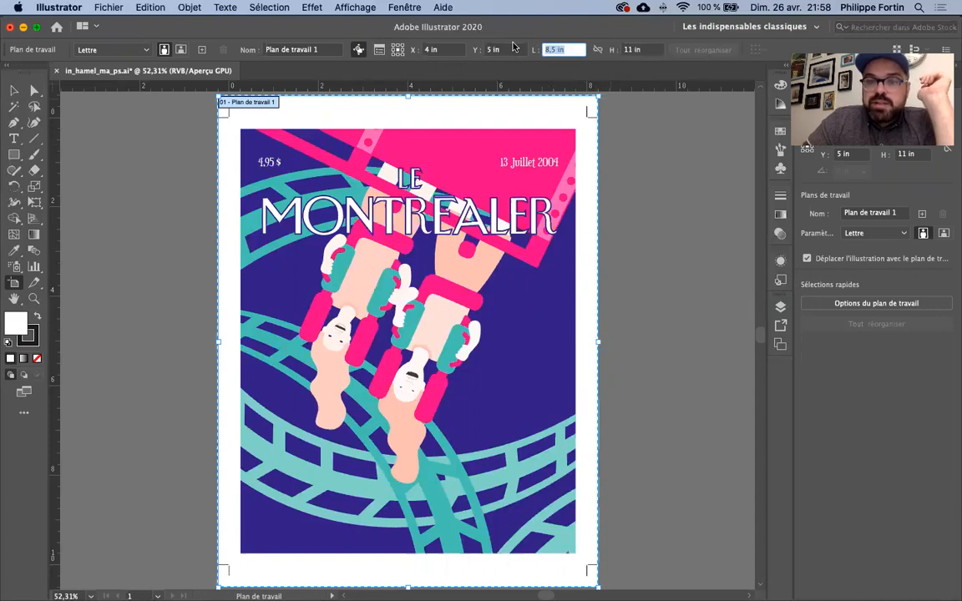
pyautogui.write('8')
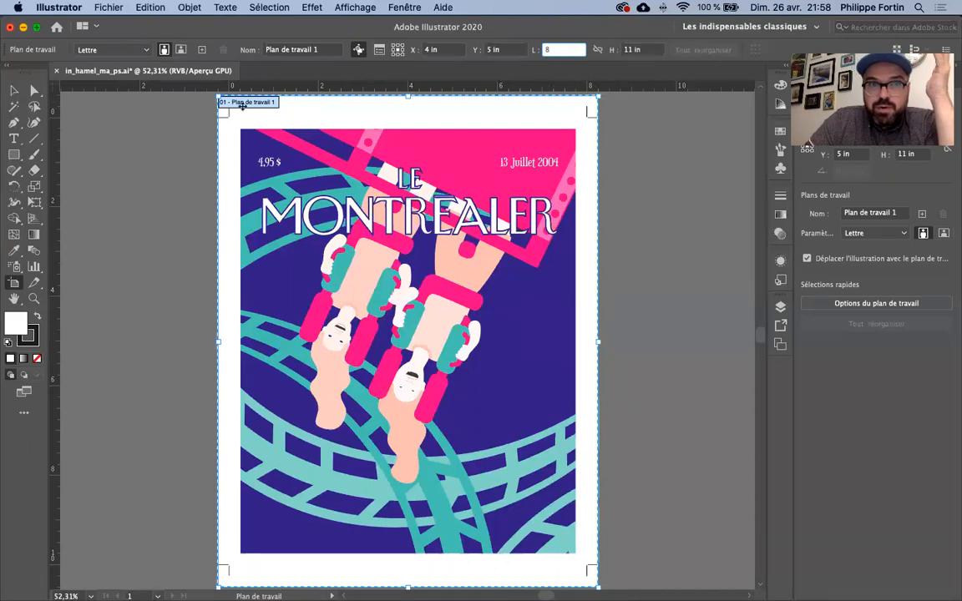
pyautogui.click(645, 49)
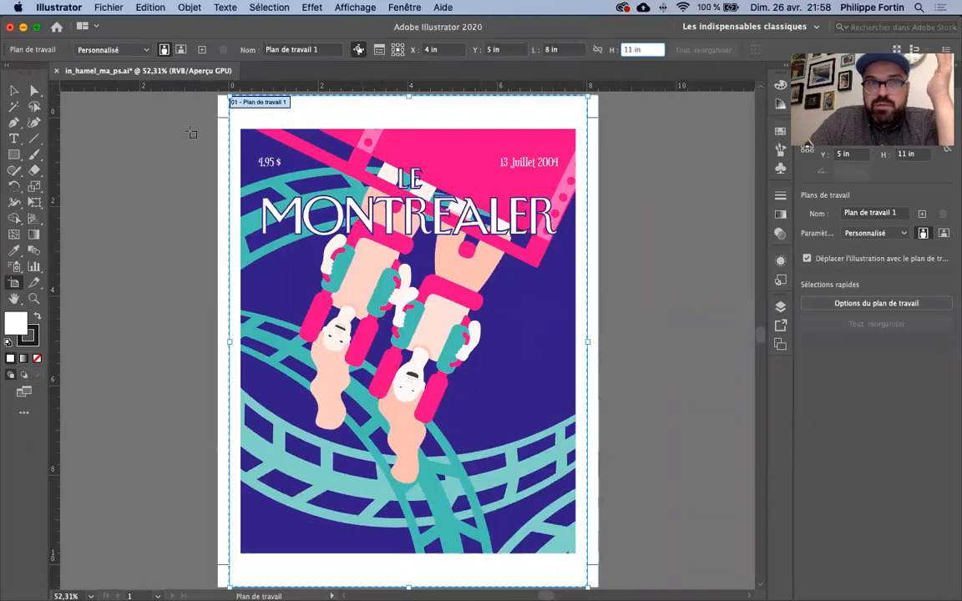
pyautogui.write('1')
pyautogui.click(573, 51)
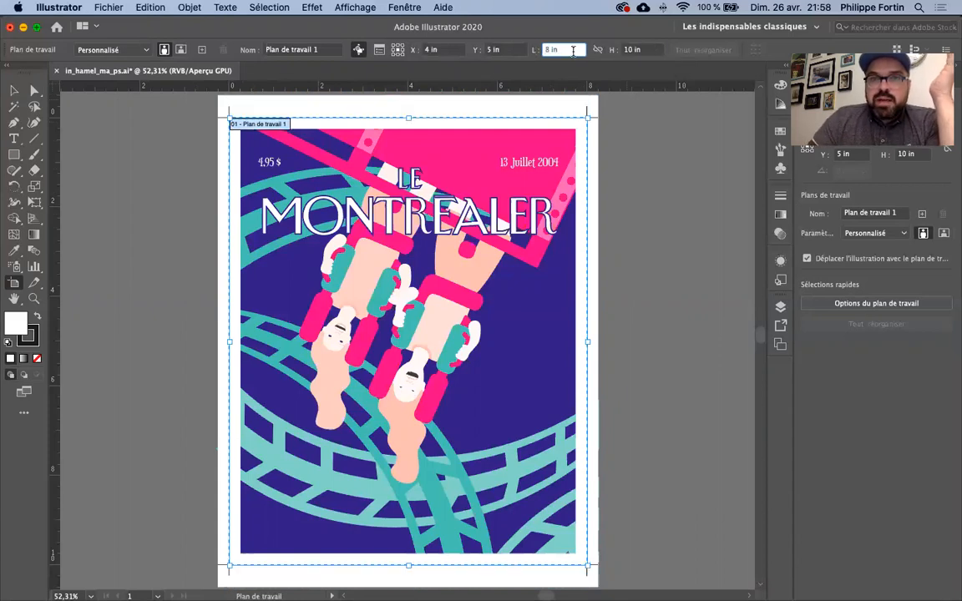
pyautogui.click(12, 90)
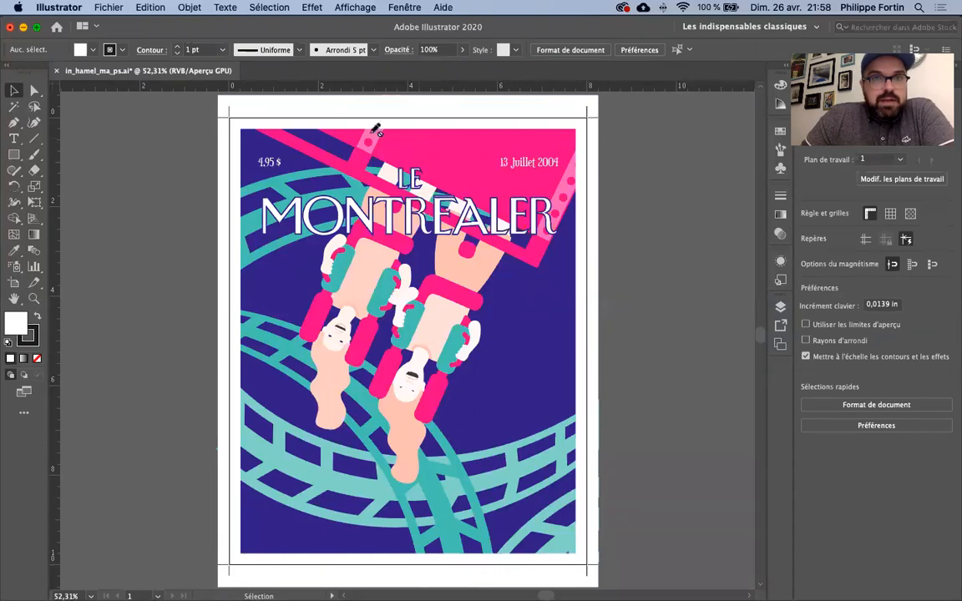
# Save the document as an Adobe PDF named in_hamel_ma_ps_br.pdf in the Demonstration exportation PDF folder
pyautogui.click(99, 7)
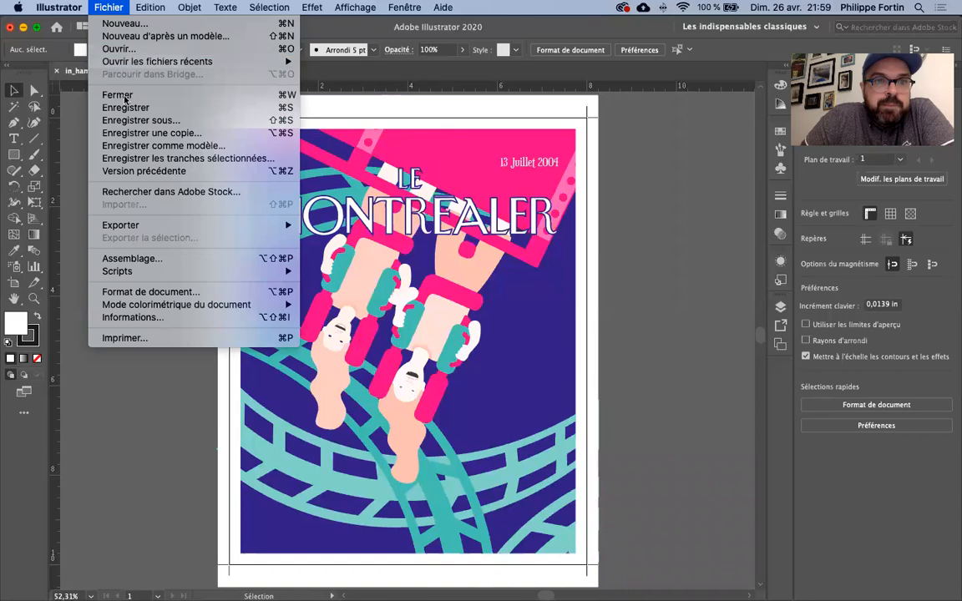
pyautogui.click(130, 122)
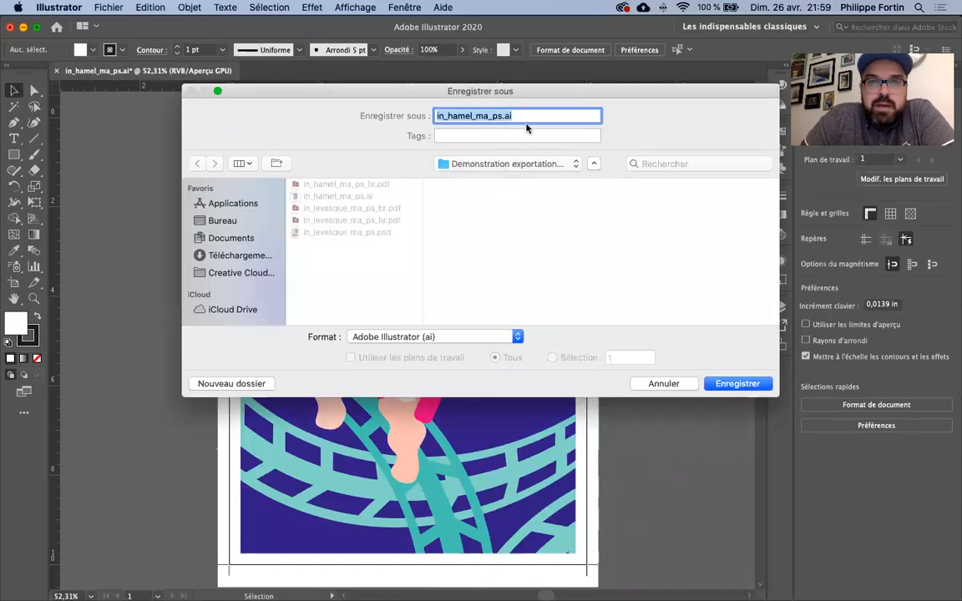
pyautogui.click(516, 117)
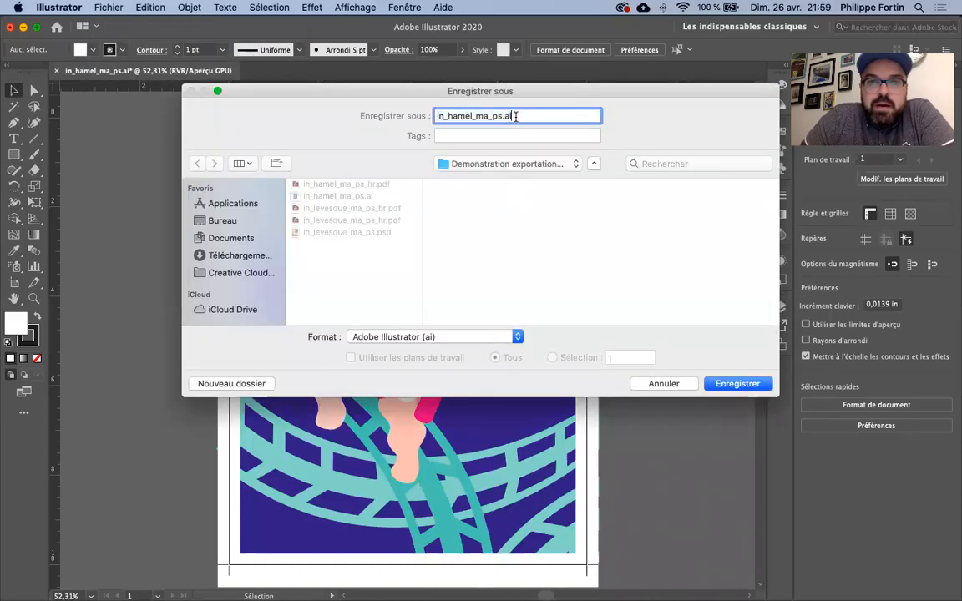
pyautogui.click(449, 338)
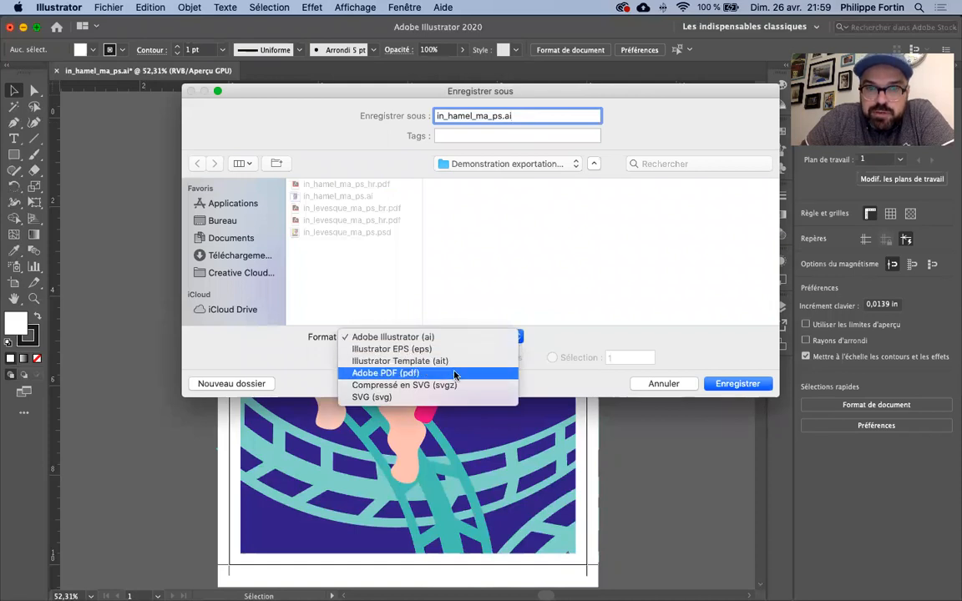
pyautogui.click(455, 374)
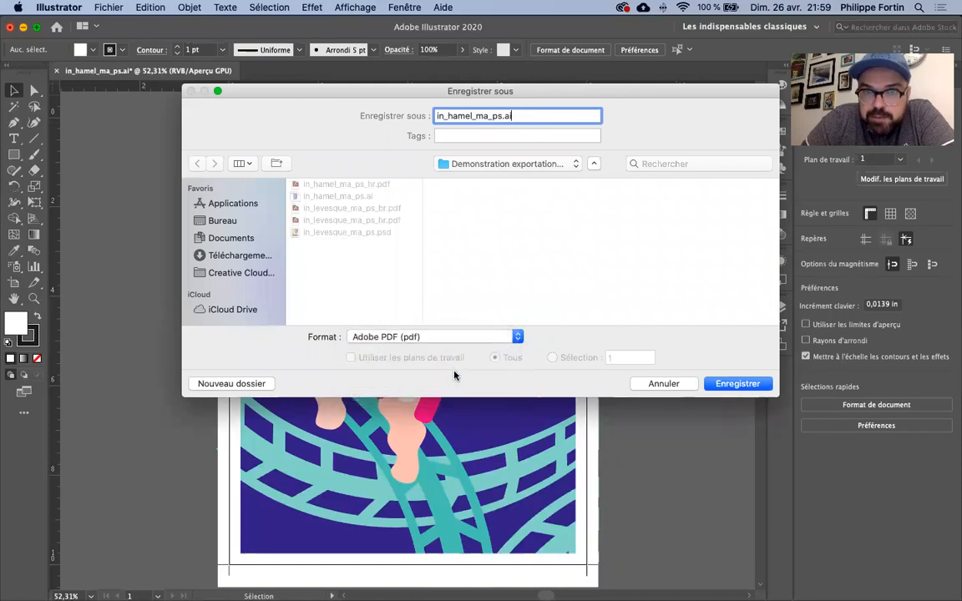
pyautogui.write('_br')
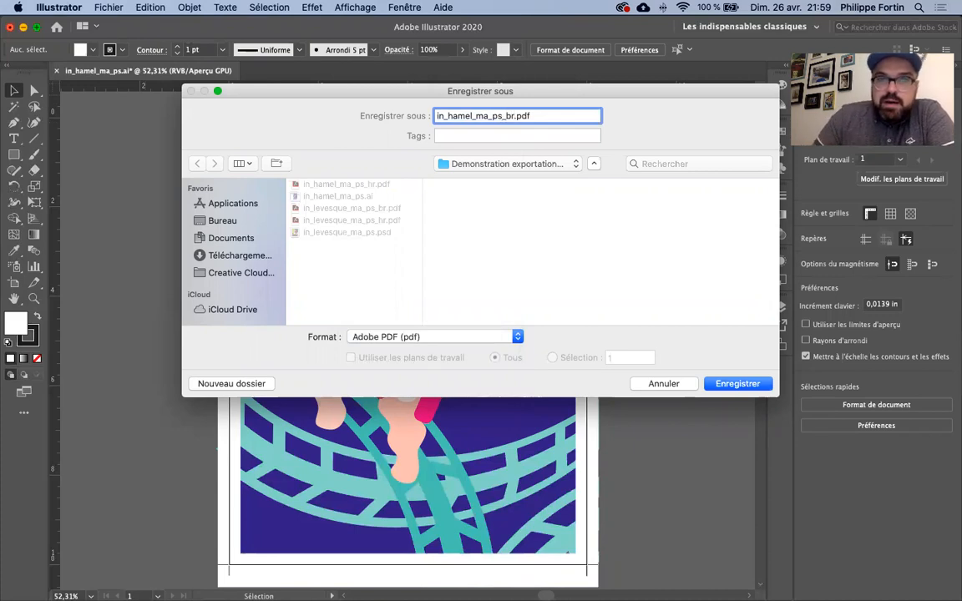
pyautogui.click(556, 116)
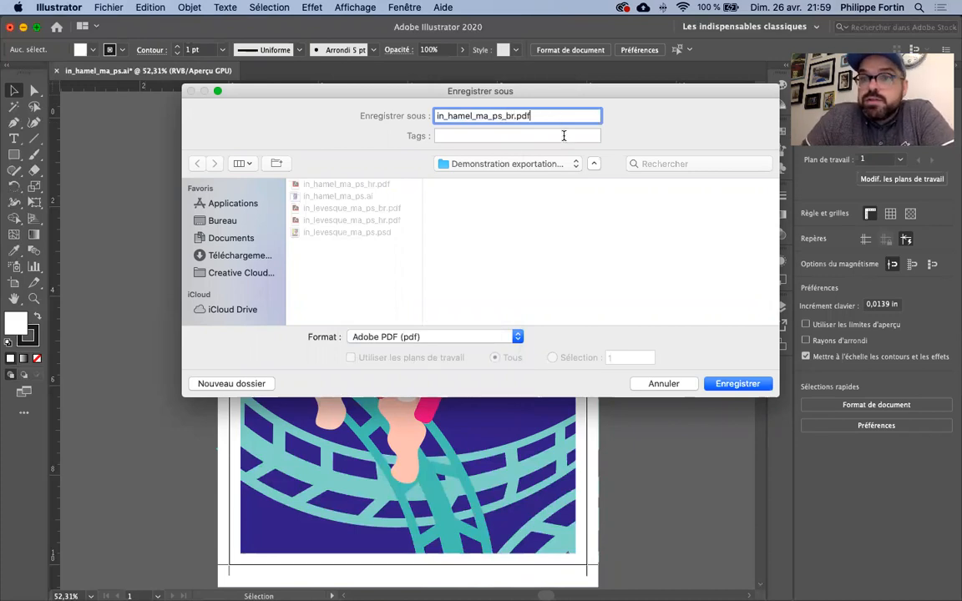
pyautogui.click(728, 384)
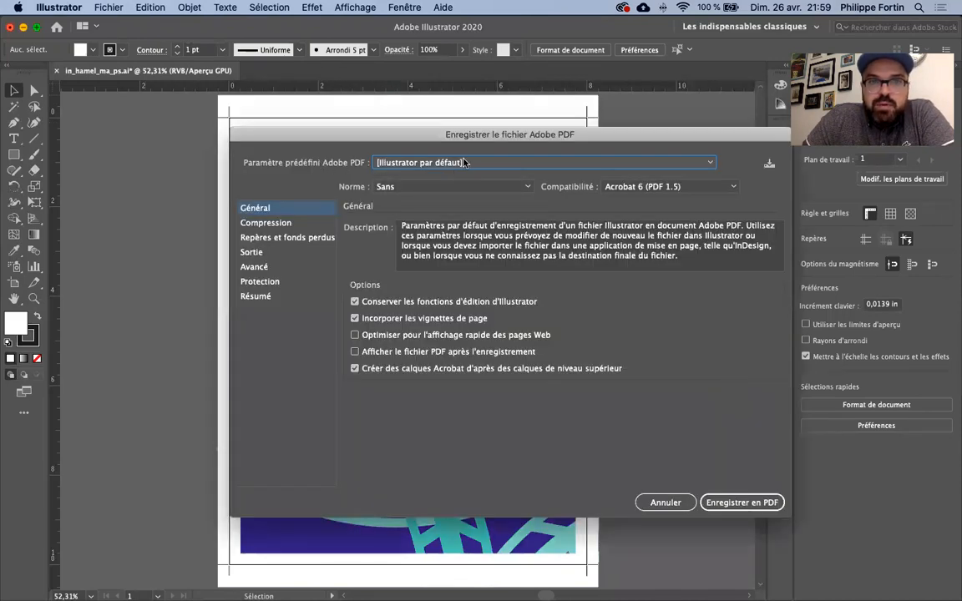
# Export the PDF with the [Taille de fichier minimale] preset, accepting the loss of editing functions, and close the document without saving its changes
pyautogui.click(465, 162)
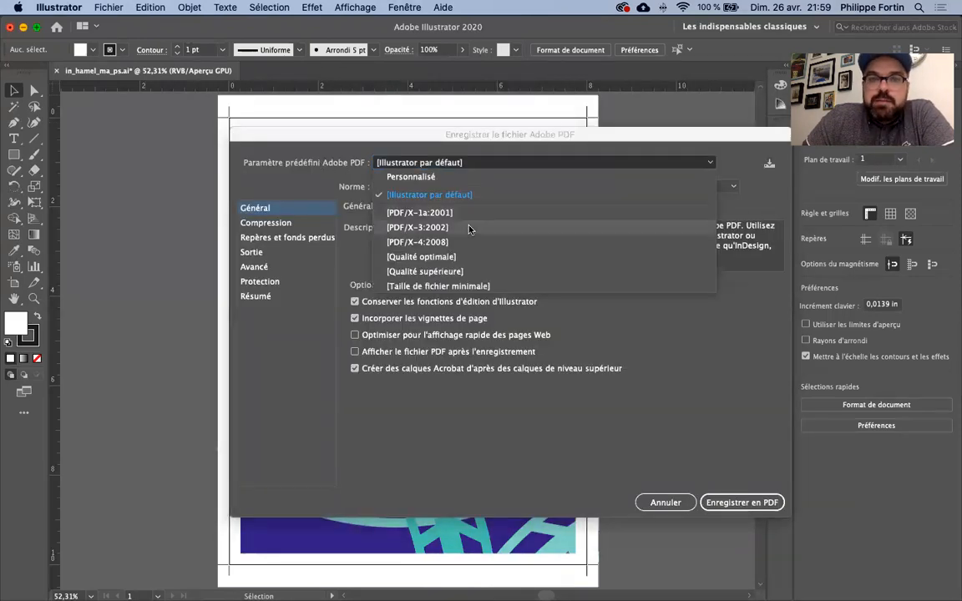
pyautogui.click(472, 286)
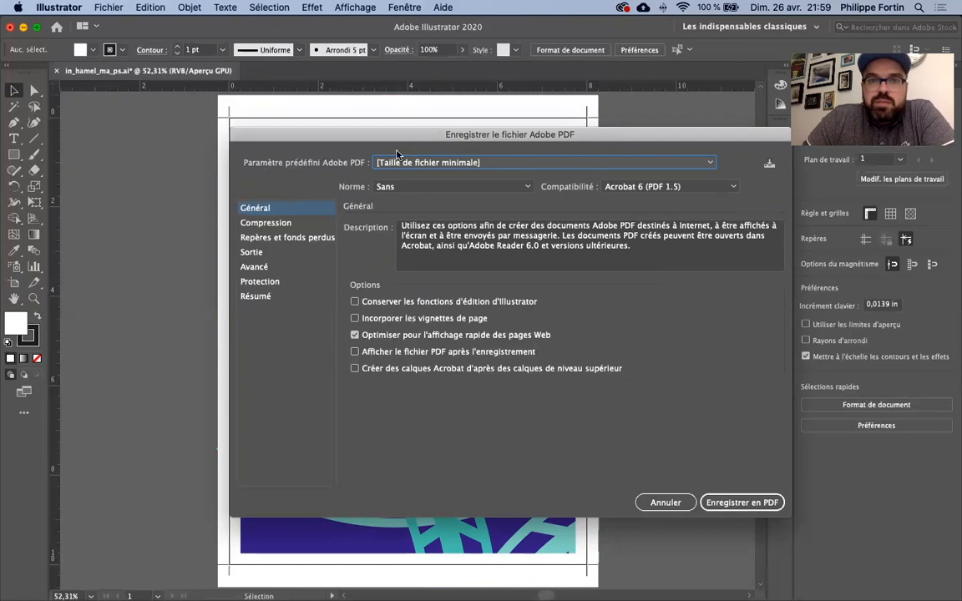
pyautogui.click(743, 504)
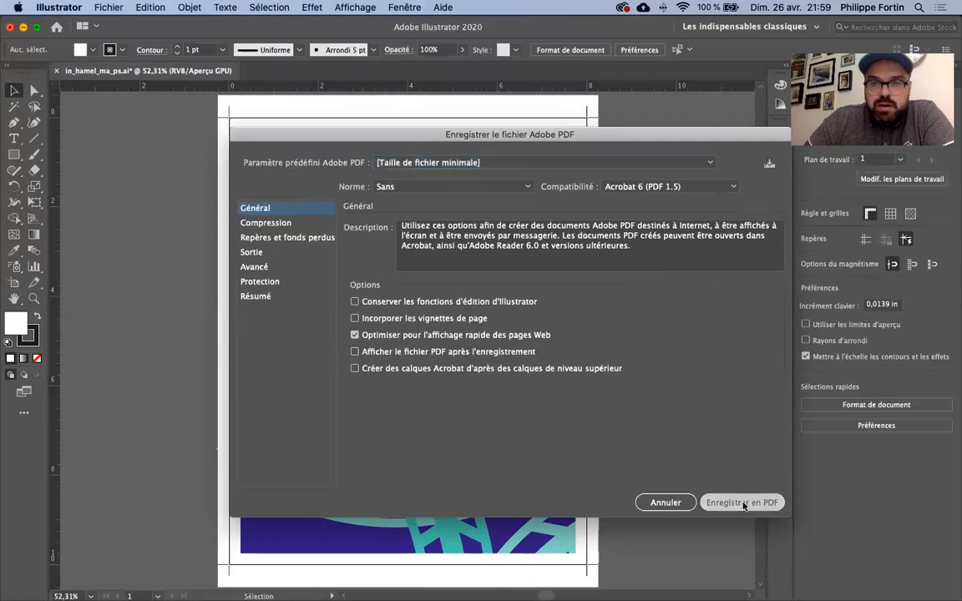
pyautogui.click(643, 357)
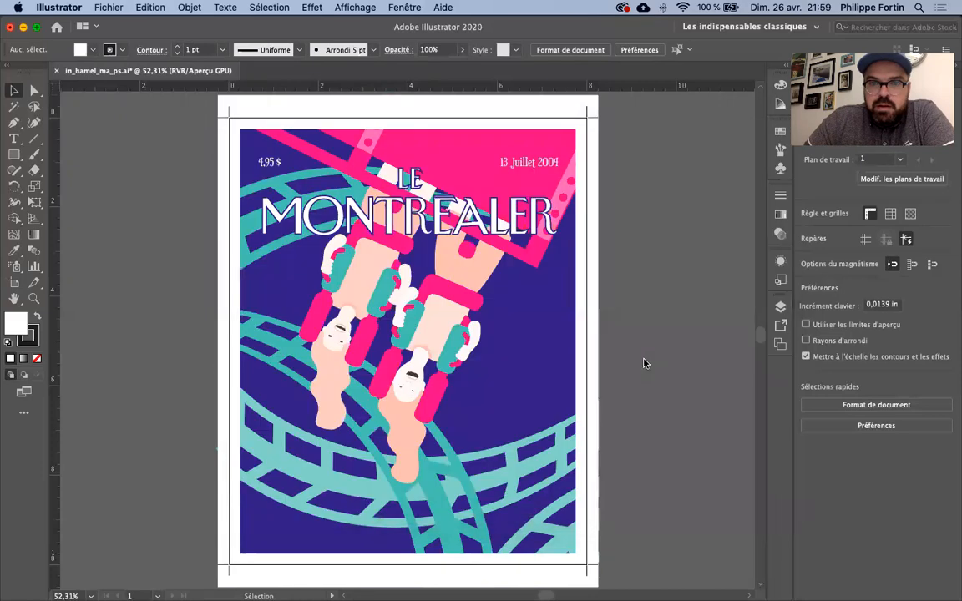
pyautogui.click(9, 29)
pyautogui.click(397, 326)
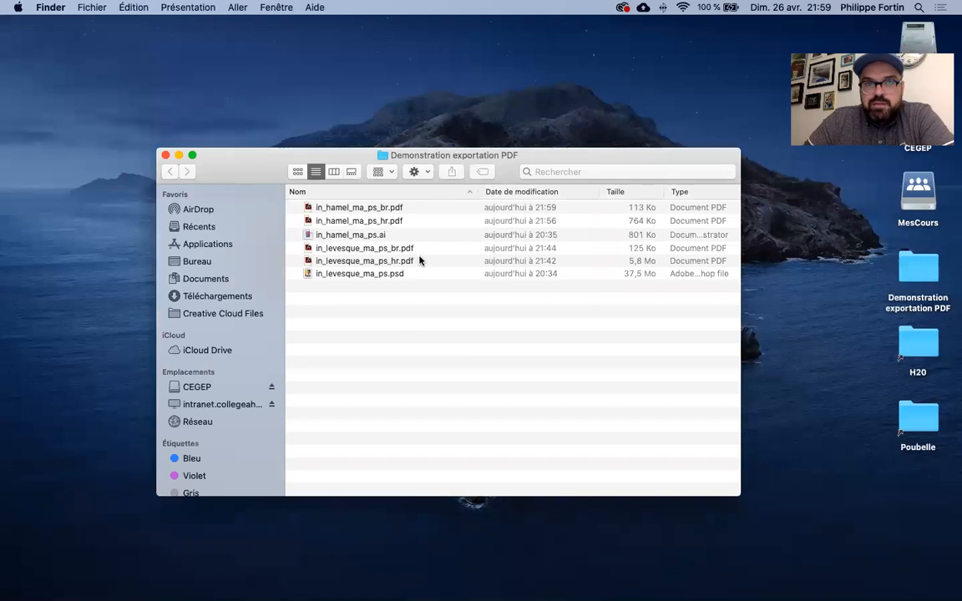
# Preview in_hamel_ma_ps_hr.pdf and in_hamel_ma_ps_br.pdf in Finder to compare the crop marks and page edges of the two exports
pyautogui.click(359, 206)
pyautogui.click(390, 221)
pyautogui.press('space')
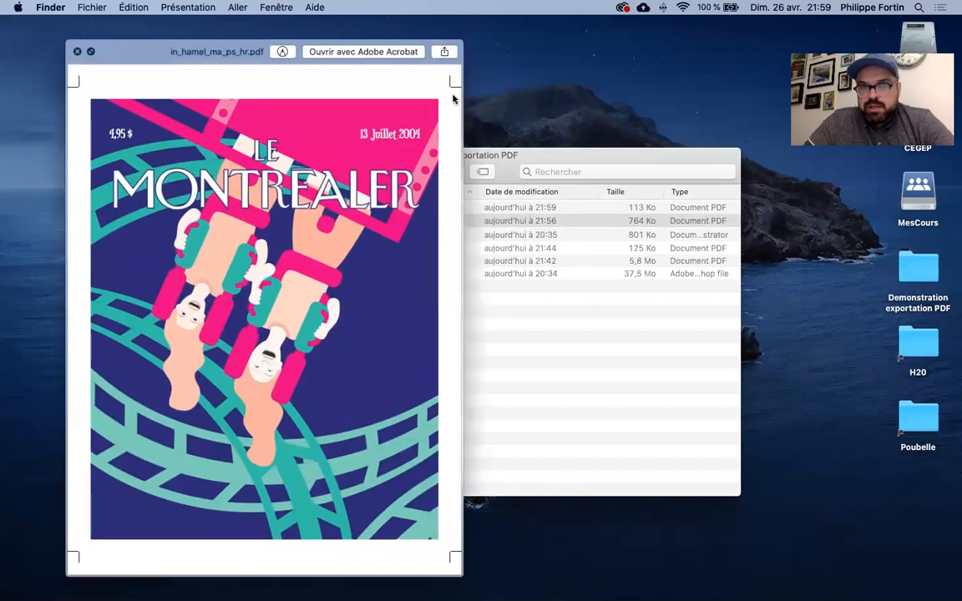
pyautogui.press('space')
pyautogui.press('Down')
pyautogui.press('Up')
pyautogui.press('Up')
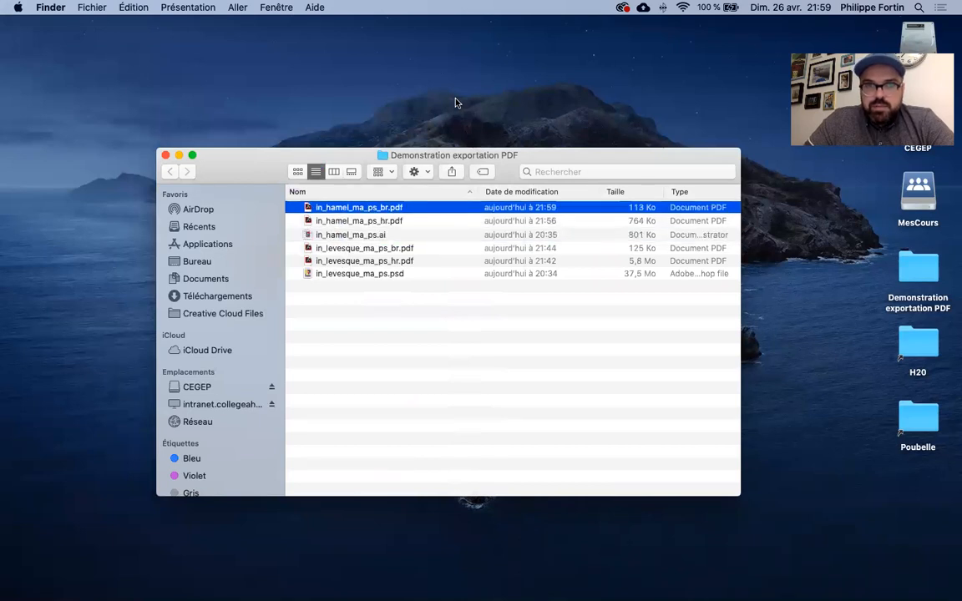
pyautogui.press('space')
pyautogui.moveTo(194, 43); pyautogui.dragTo(441, 42)
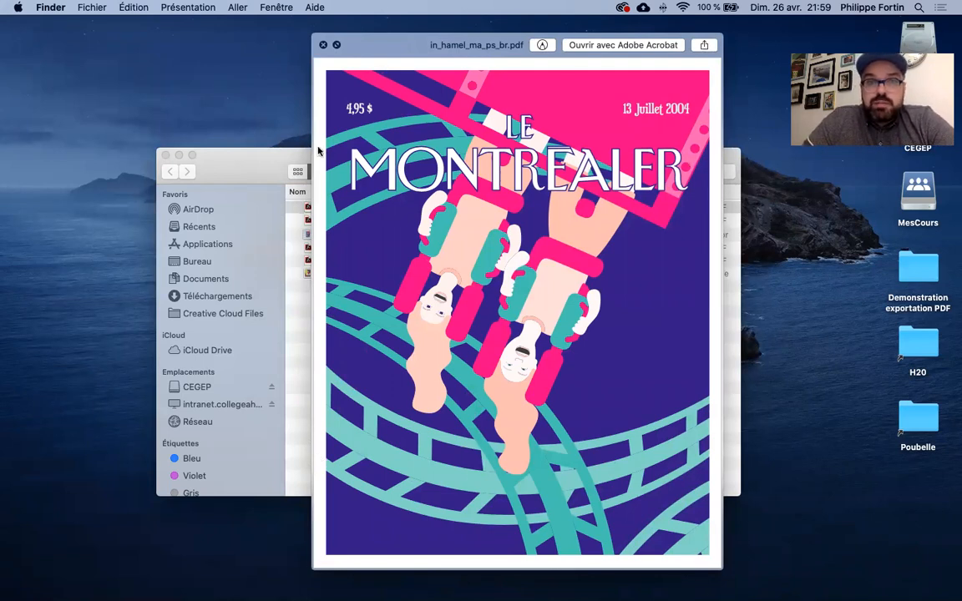
pyautogui.press('space')
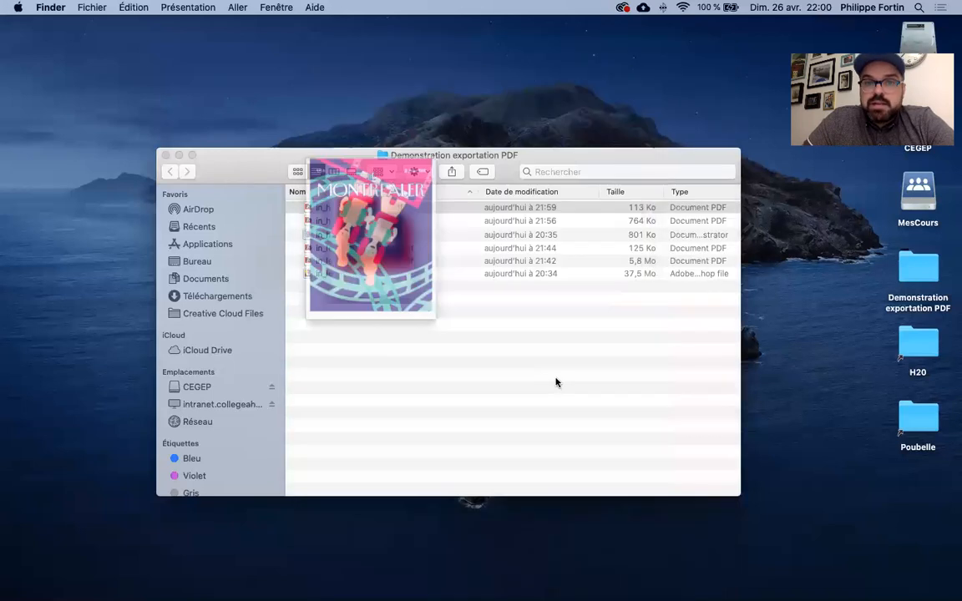
pyautogui.click(414, 298)
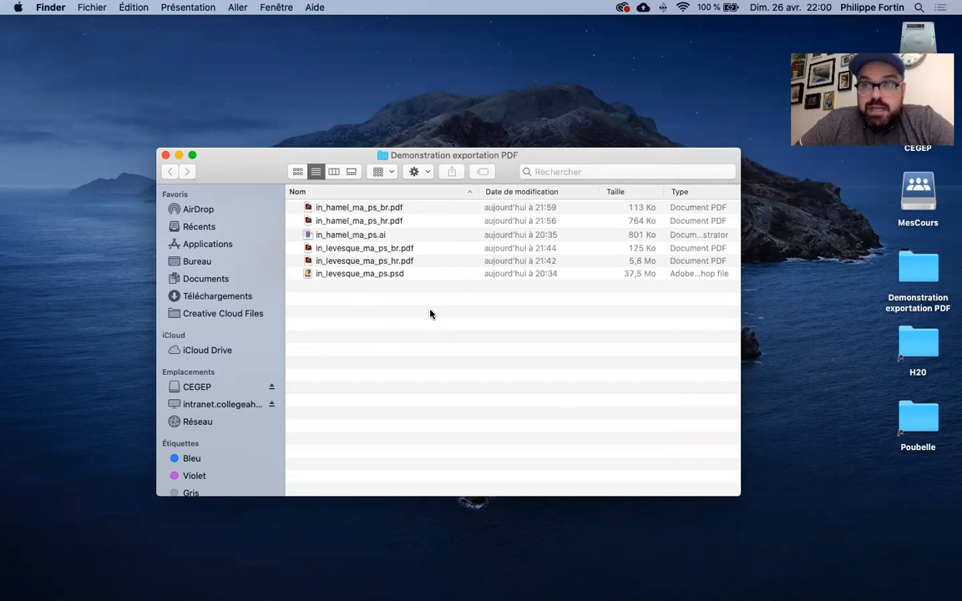
pyautogui.moveTo(207, 168); pyautogui.dragTo(183, 190)
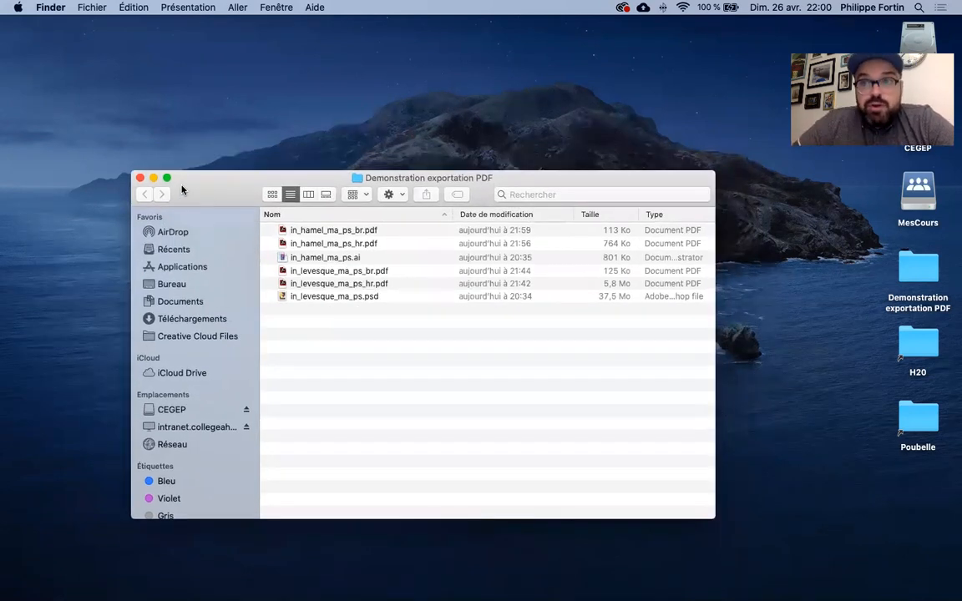